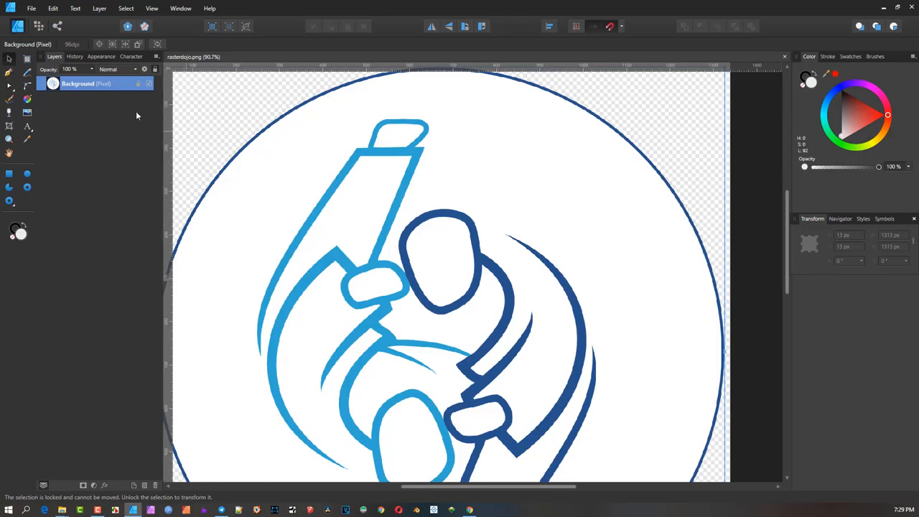
Examine the raster logo's outlines, its two blue tones and the spots where the two figures touch
{"action": "left_click", "coordinate": [9, 72]}
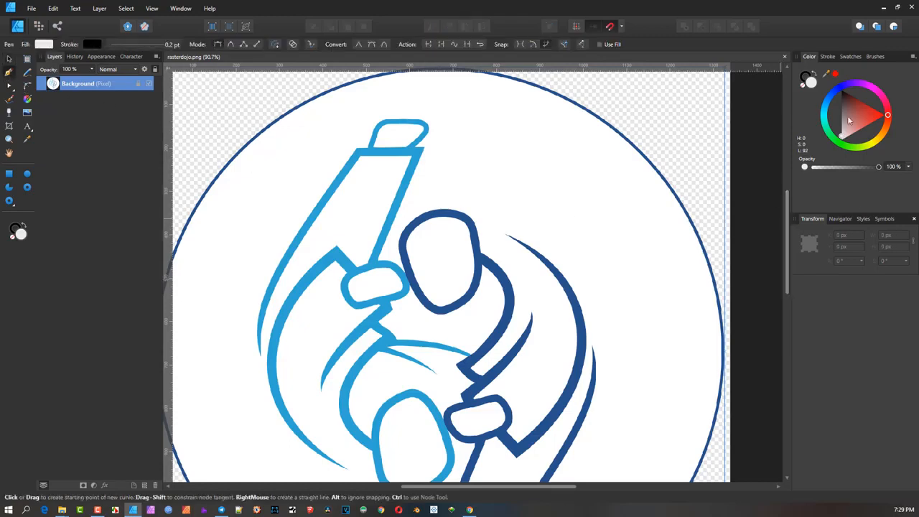
{"action": "left_click", "coordinate": [827, 56]}
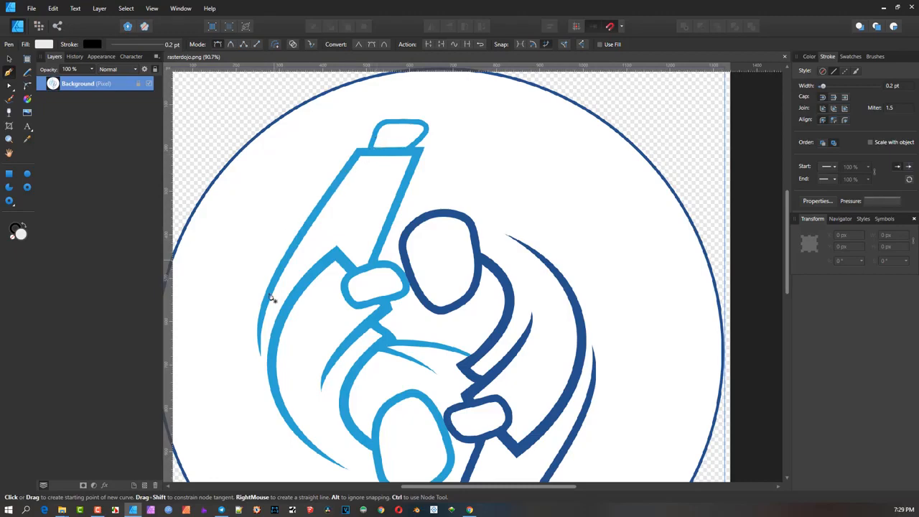
{"action": "scroll", "coordinate": [365, 285], "scroll_direction": "down", "scroll_amount": 3}
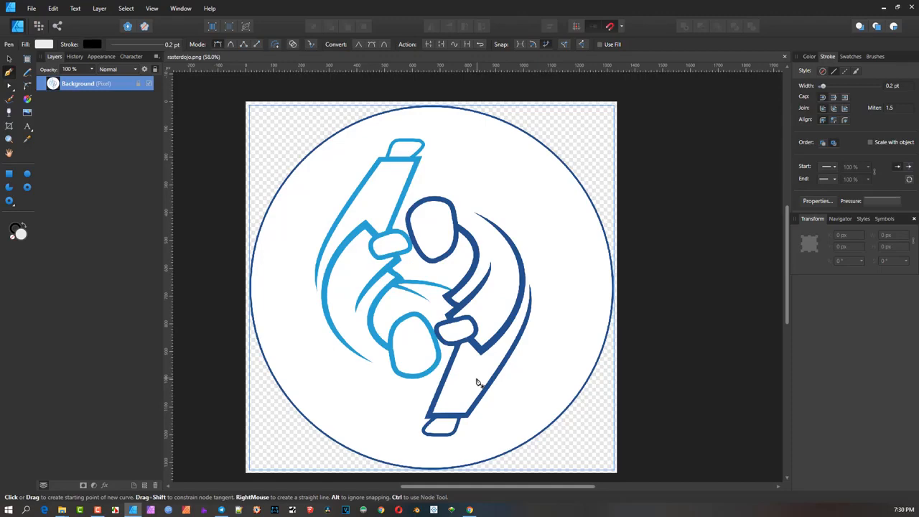
{"action": "scroll", "coordinate": [429, 308], "scroll_direction": "up", "scroll_amount": 2}
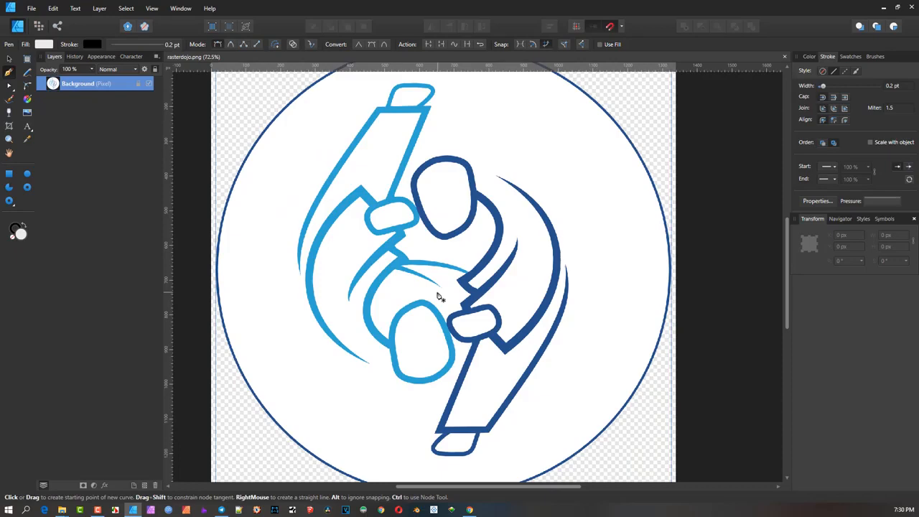
{"action": "scroll", "coordinate": [439, 297], "scroll_direction": "down", "scroll_amount": 2}
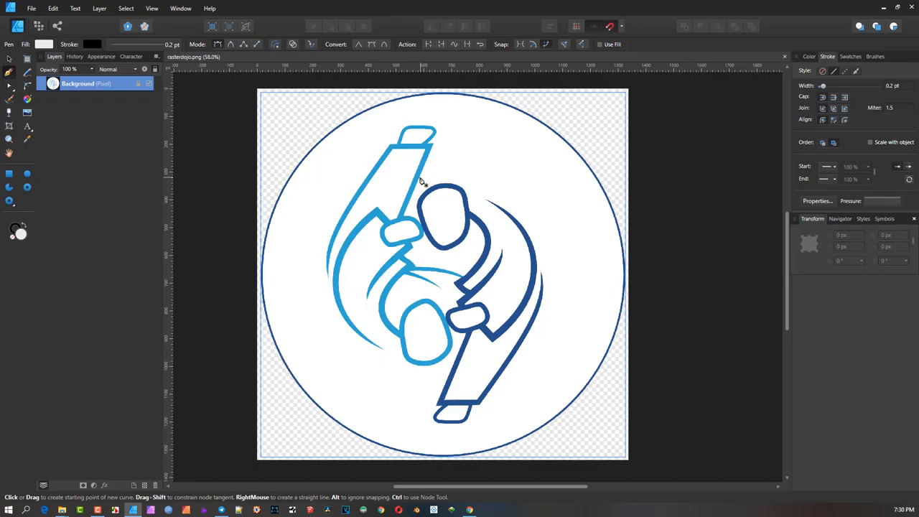
{"action": "scroll", "coordinate": [439, 182], "scroll_direction": "down", "scroll_amount": 1}
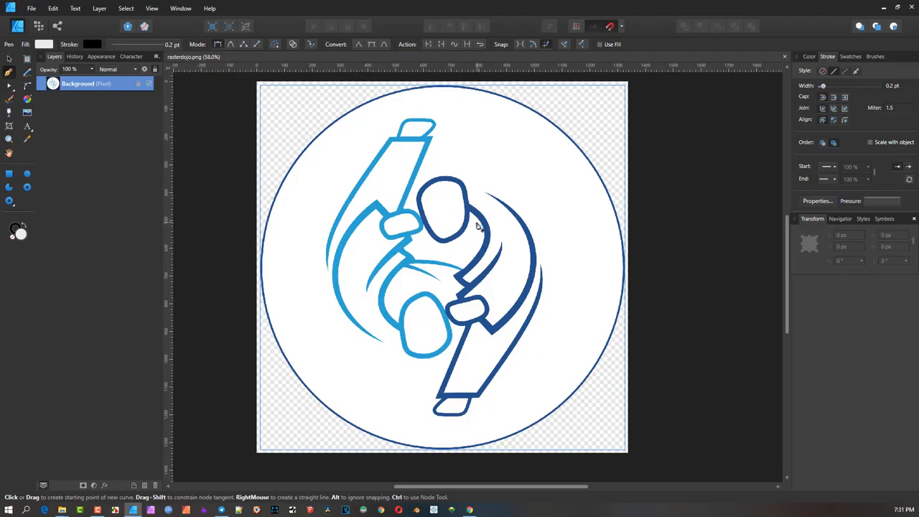
{"action": "scroll", "coordinate": [460, 259], "scroll_direction": "up", "scroll_amount": 4}
{"action": "scroll", "coordinate": [442, 259], "scroll_direction": "up", "scroll_amount": 2}
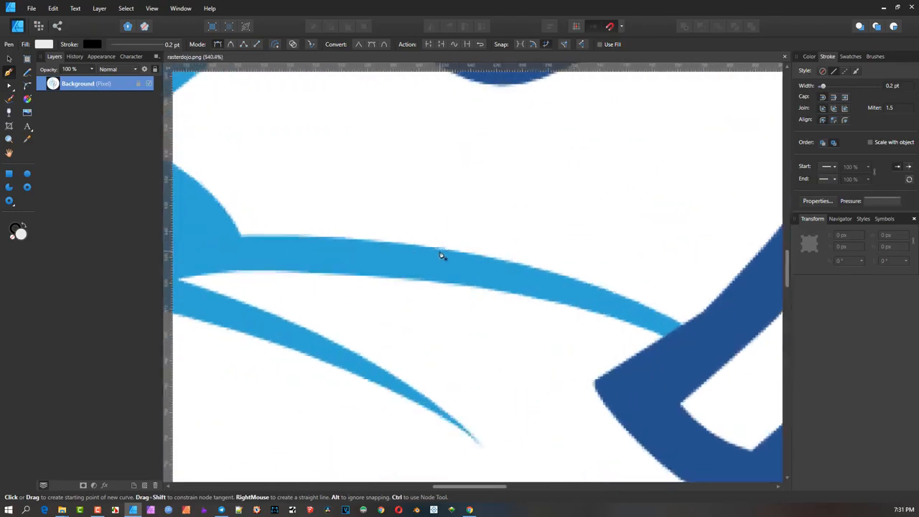
{"action": "scroll", "coordinate": [443, 256], "scroll_direction": "down", "scroll_amount": 5}
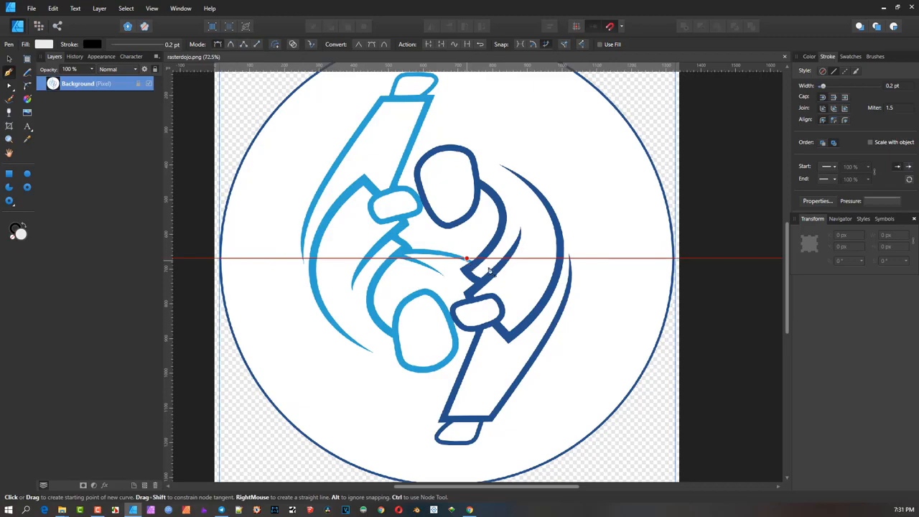
{"action": "scroll", "coordinate": [483, 291], "scroll_direction": "down", "scroll_amount": 3}
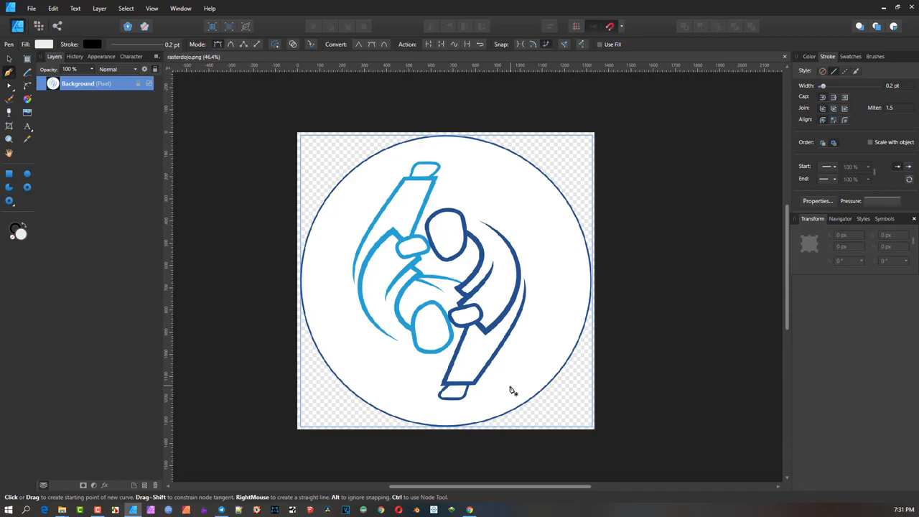
{"action": "scroll", "coordinate": [523, 383], "scroll_direction": "up", "scroll_amount": 3}
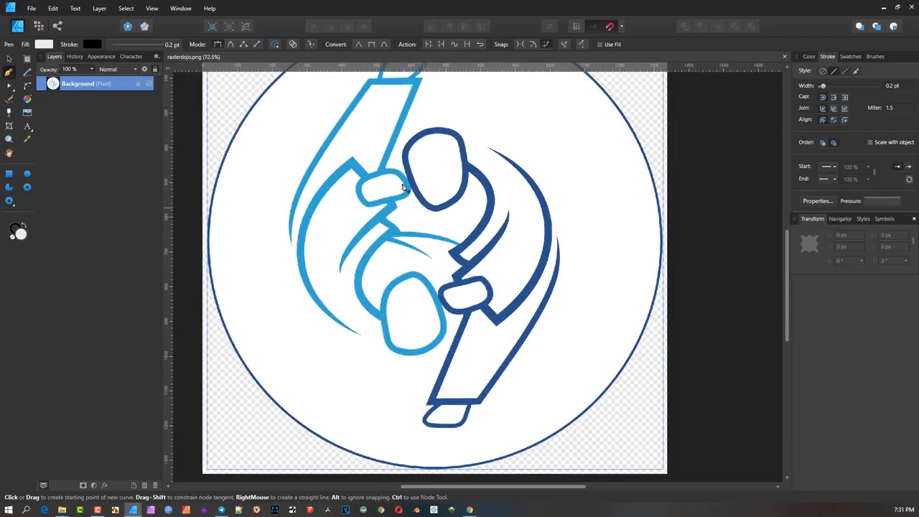
{"action": "scroll", "coordinate": [406, 178], "scroll_direction": "up", "scroll_amount": 3}
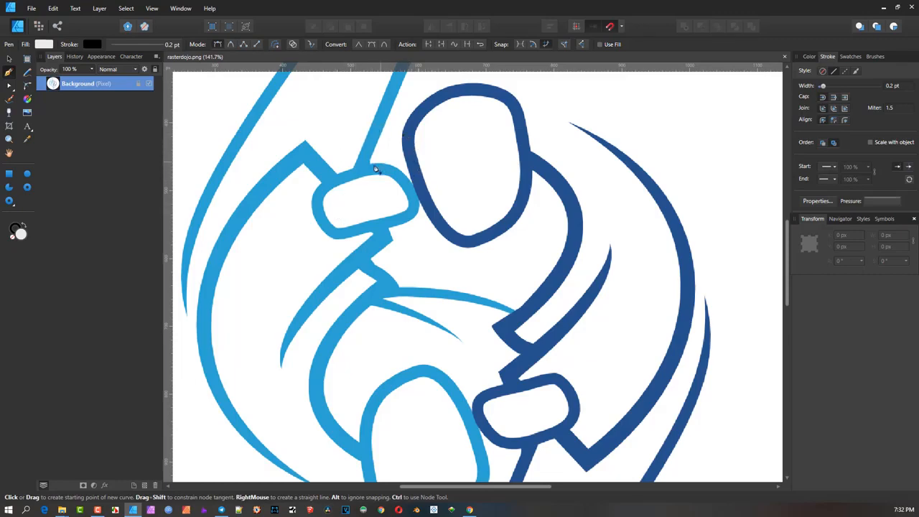
{"action": "scroll", "coordinate": [460, 198], "scroll_direction": "down", "scroll_amount": 10}
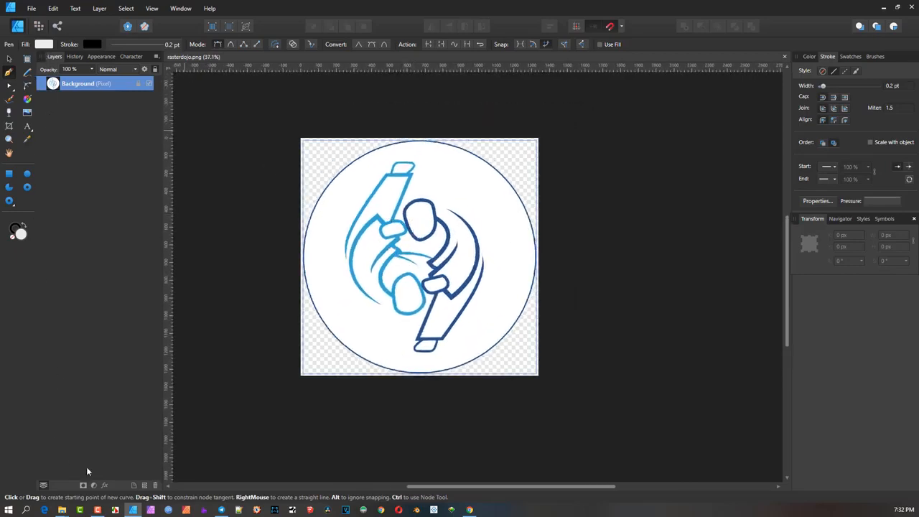
Add a Threshold adjustment to the Background image and set it to 54% to turn both figures solid black
{"action": "left_click", "coordinate": [93, 487]}
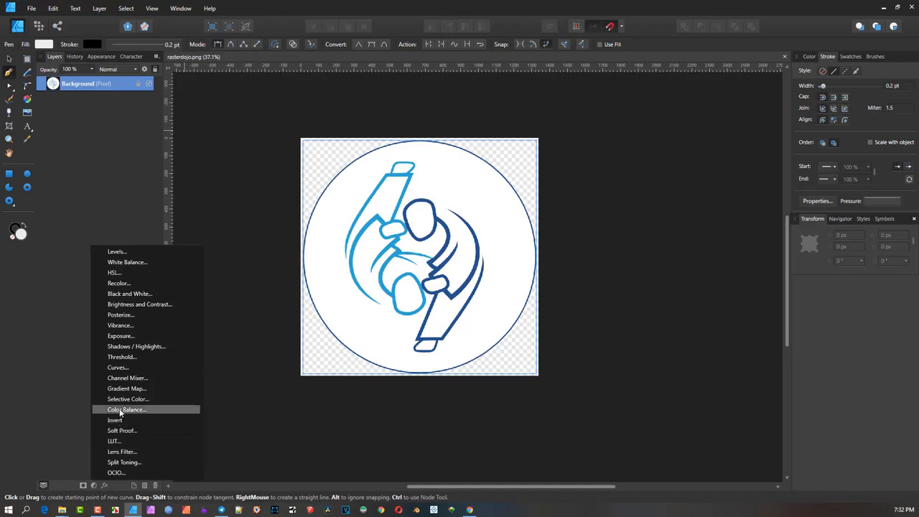
{"action": "left_click", "coordinate": [137, 357]}
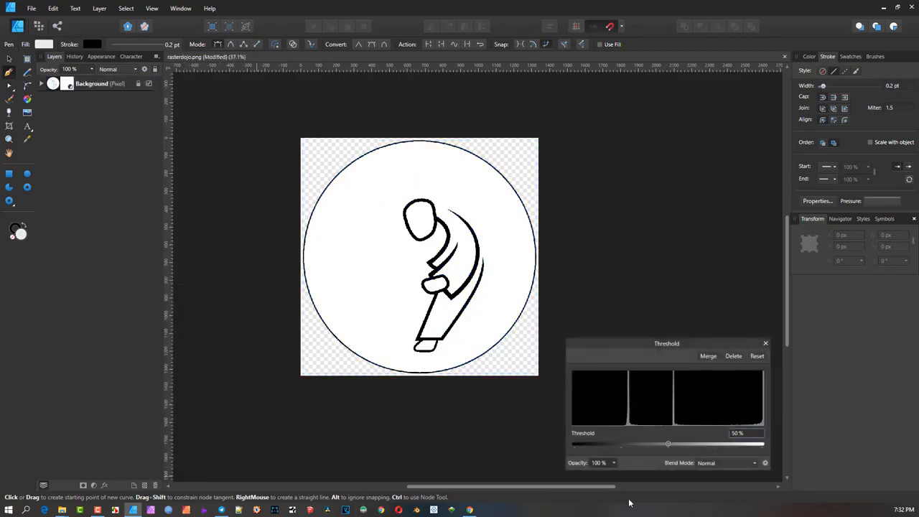
{"action": "scroll", "coordinate": [485, 282], "scroll_direction": "up", "scroll_amount": 2}
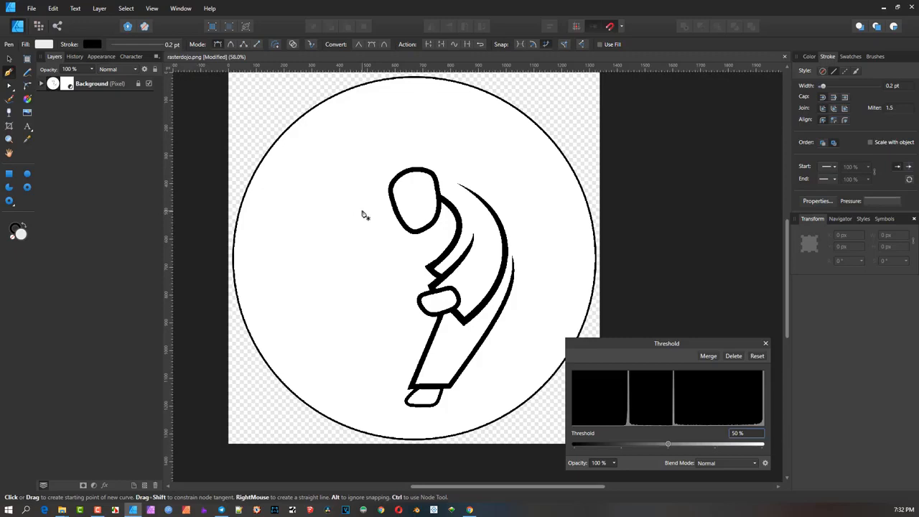
{"action": "left_click_drag", "start_coordinate": [673, 442], "coordinate": [676, 445]}
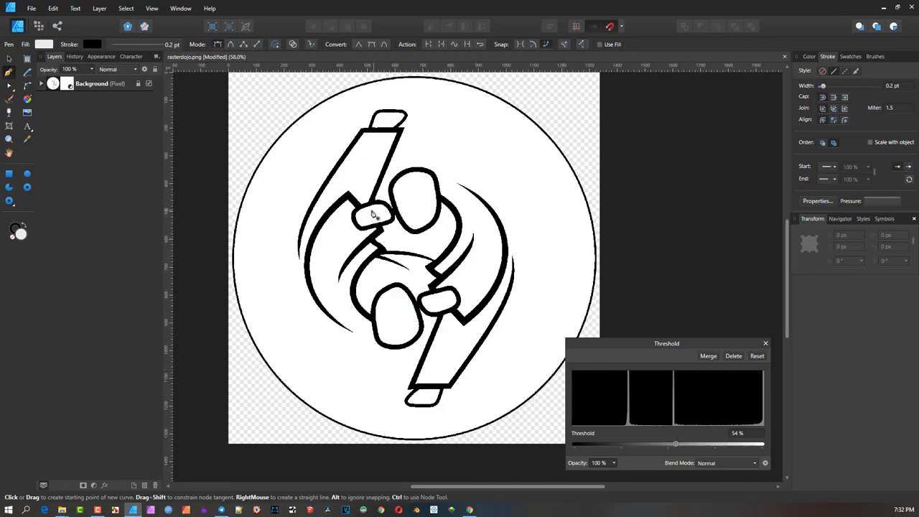
{"action": "scroll", "coordinate": [415, 212], "scroll_direction": "up", "scroll_amount": 2}
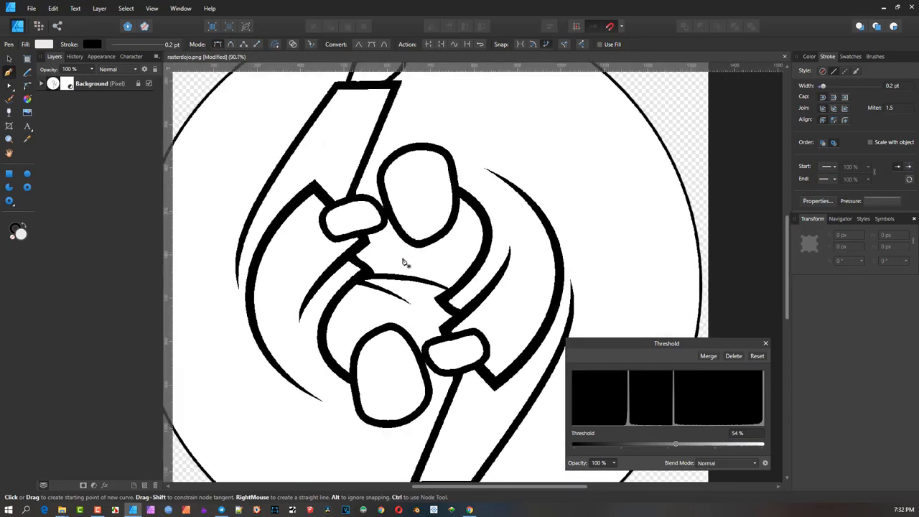
{"action": "scroll", "coordinate": [444, 303], "scroll_direction": "up", "scroll_amount": 4}
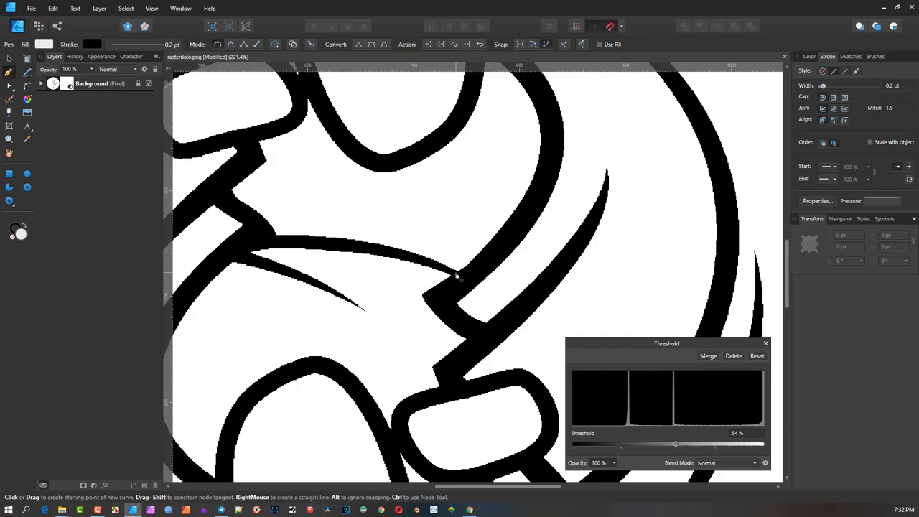
{"action": "scroll", "coordinate": [454, 276], "scroll_direction": "down", "scroll_amount": 2}
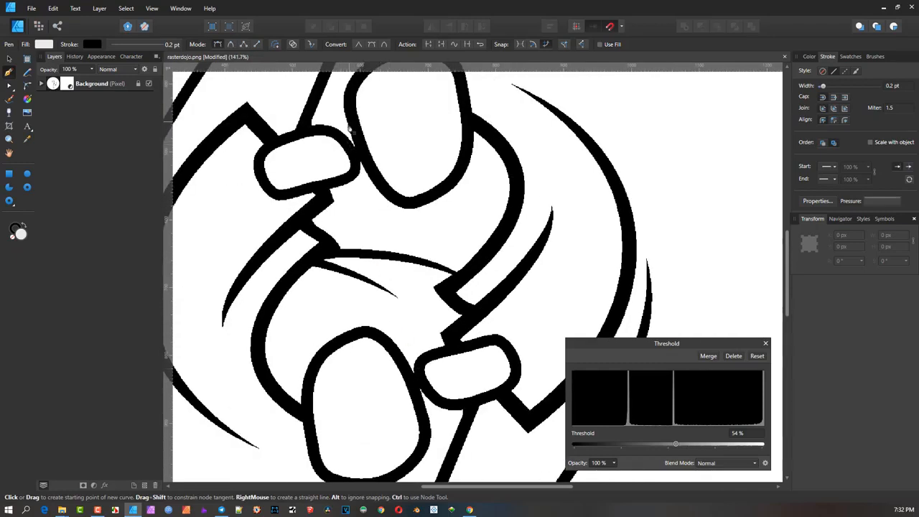
{"action": "scroll", "coordinate": [462, 277], "scroll_direction": "down", "scroll_amount": 4}
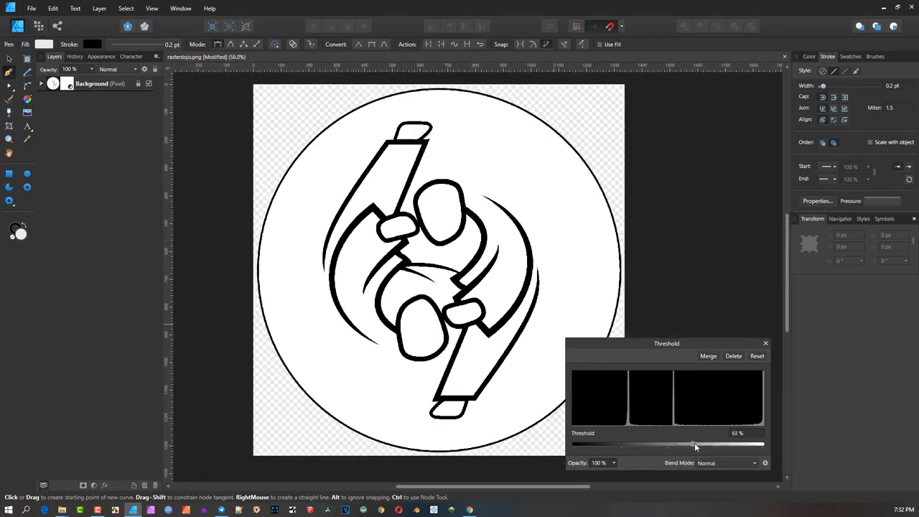
Fine-tune the Threshold adjustment to 67% and close its settings
{"action": "left_click_drag", "start_coordinate": [699, 443], "coordinate": [681, 442]}
{"action": "scroll", "coordinate": [385, 144], "scroll_direction": "up", "scroll_amount": 4}
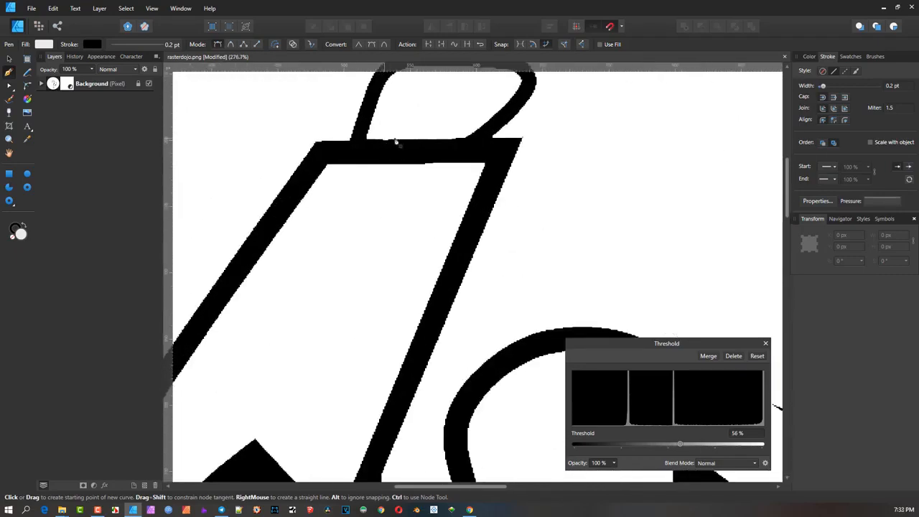
{"action": "left_click_drag", "start_coordinate": [682, 444], "coordinate": [696, 445]}
{"action": "scroll", "coordinate": [487, 355], "scroll_direction": "down", "scroll_amount": 5}
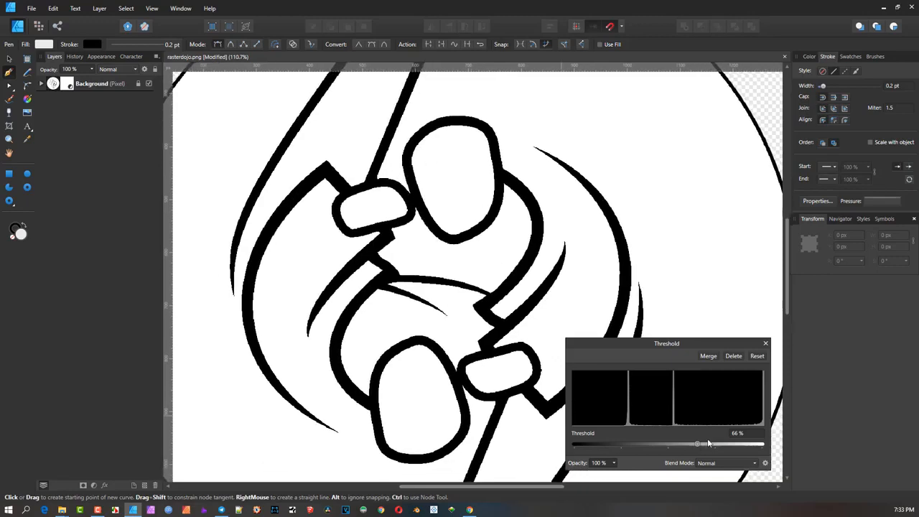
{"action": "left_click_drag", "start_coordinate": [700, 443], "coordinate": [727, 446]}
{"action": "left_click_drag", "start_coordinate": [742, 447], "coordinate": [703, 454]}
{"action": "scroll", "coordinate": [489, 263], "scroll_direction": "down", "scroll_amount": 4}
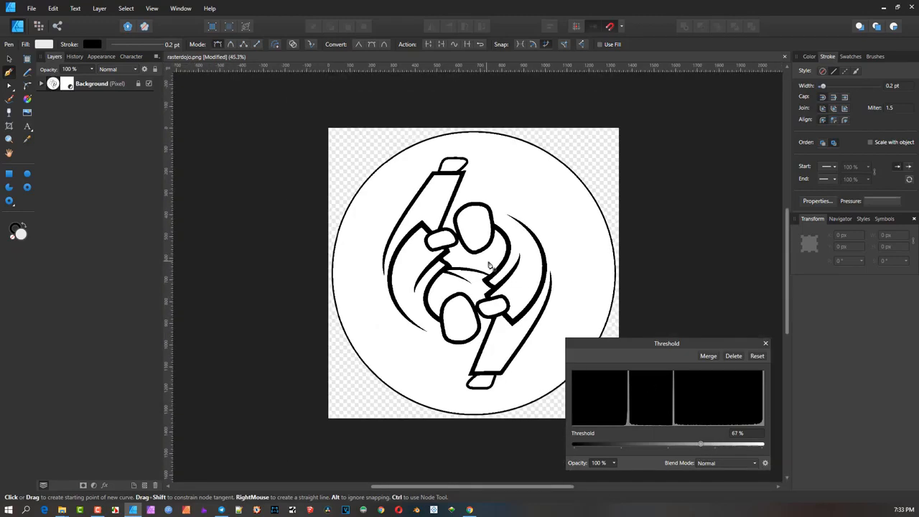
{"action": "left_click_drag", "start_coordinate": [489, 263], "coordinate": [442, 279]}
{"action": "scroll", "coordinate": [429, 245], "scroll_direction": "up", "scroll_amount": 1}
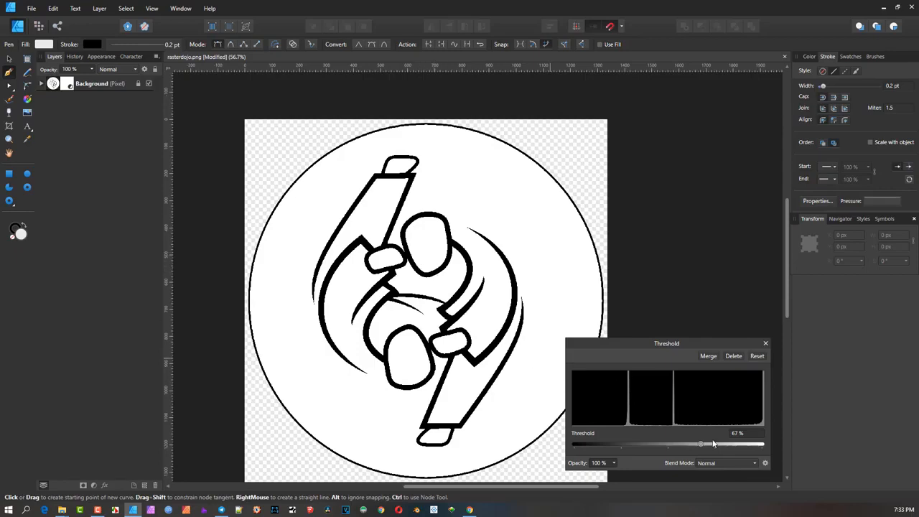
{"action": "left_click", "coordinate": [766, 343]}
Set the Pen tool to a white stroke 1 pt wide with no fill
{"action": "scroll", "coordinate": [421, 263], "scroll_direction": "up", "scroll_amount": 5}
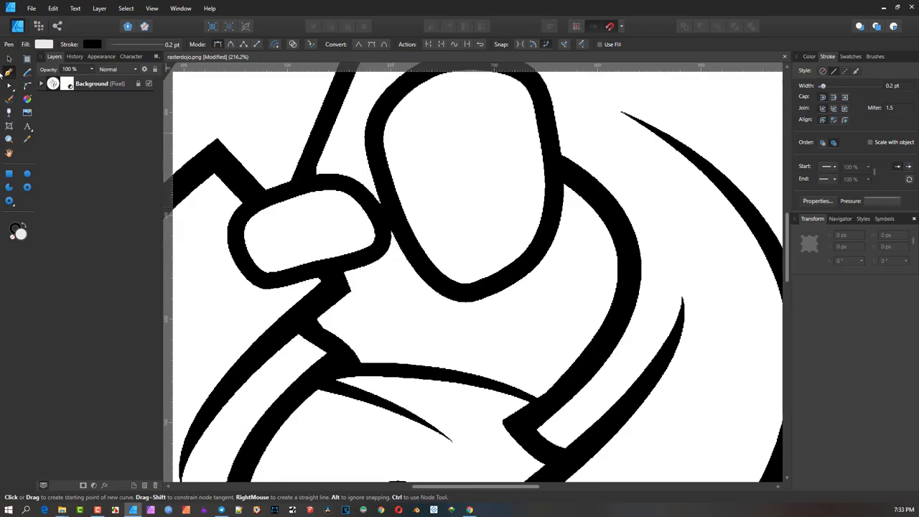
{"action": "left_click", "coordinate": [810, 57]}
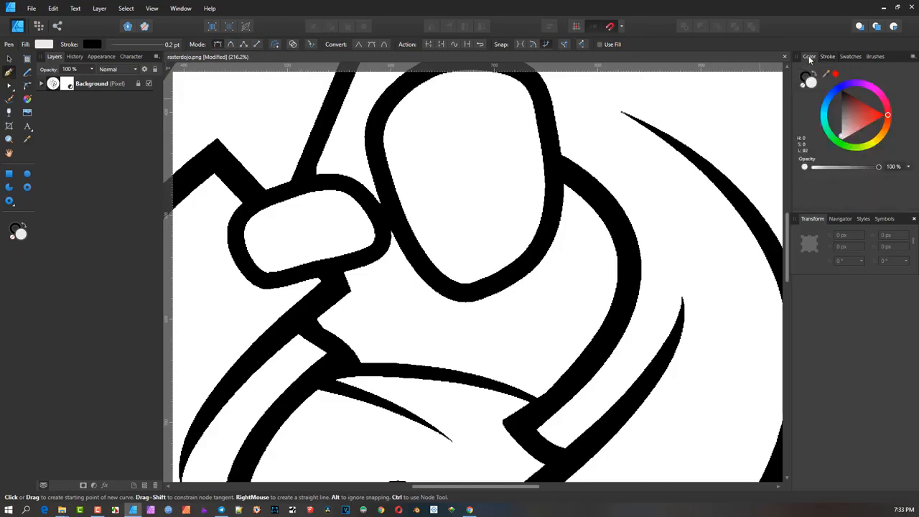
{"action": "left_click", "coordinate": [808, 83]}
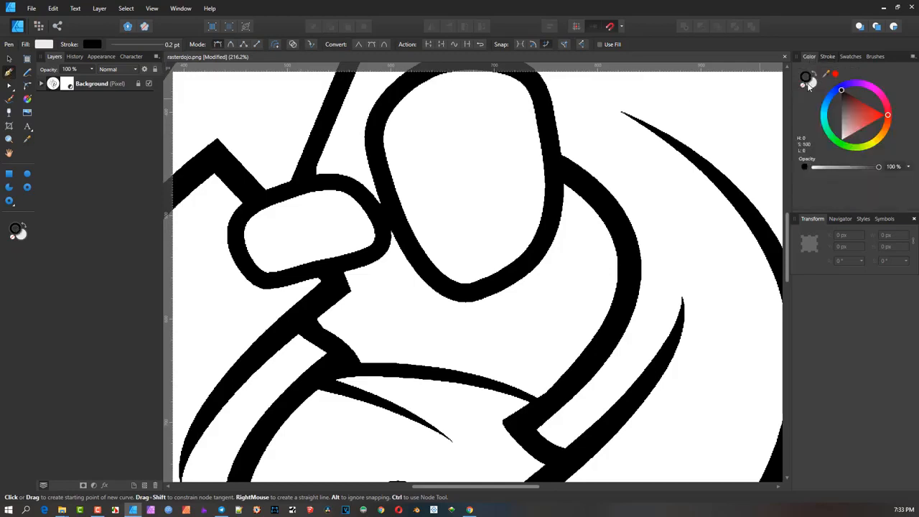
{"action": "left_click", "coordinate": [850, 100]}
{"action": "left_click", "coordinate": [812, 81]}
{"action": "left_click", "coordinate": [804, 85]}
{"action": "left_click", "coordinate": [828, 56]}
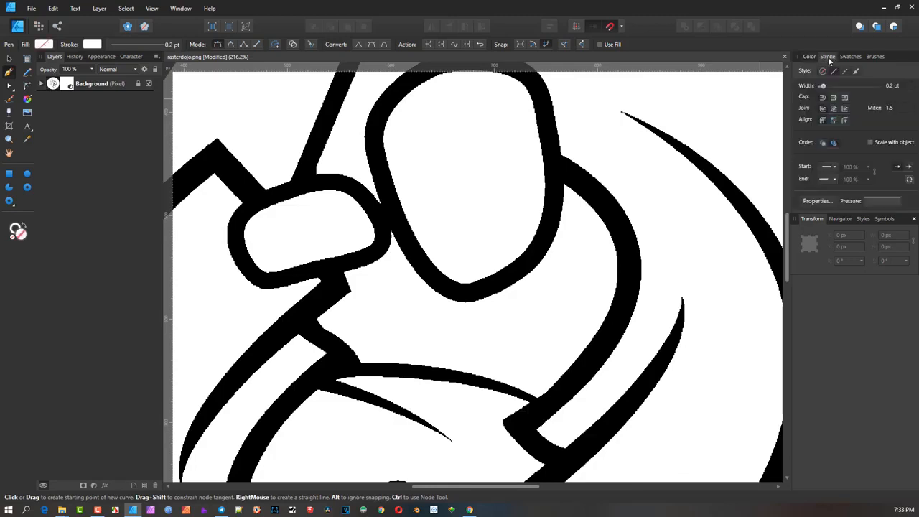
{"action": "left_click_drag", "start_coordinate": [826, 87], "coordinate": [834, 89]}
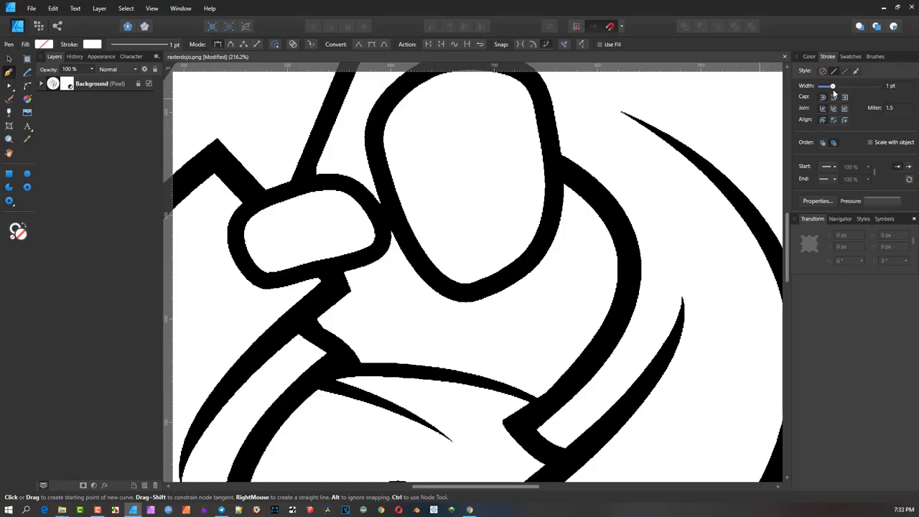
Draw a straight white separating line between the upper fist and the upper head where their outlines merge
{"action": "left_click", "coordinate": [361, 172]}
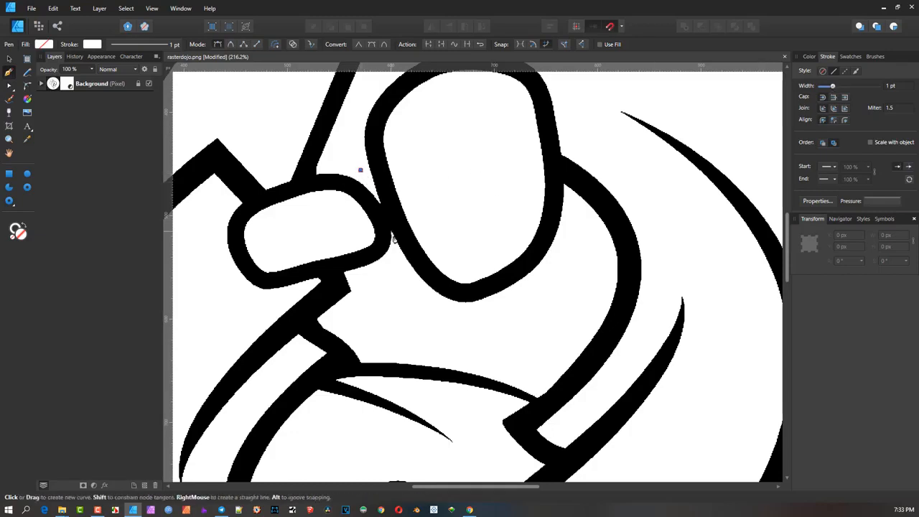
{"action": "left_click", "coordinate": [395, 245]}
{"action": "scroll", "coordinate": [395, 237], "scroll_direction": "up", "scroll_amount": 5}
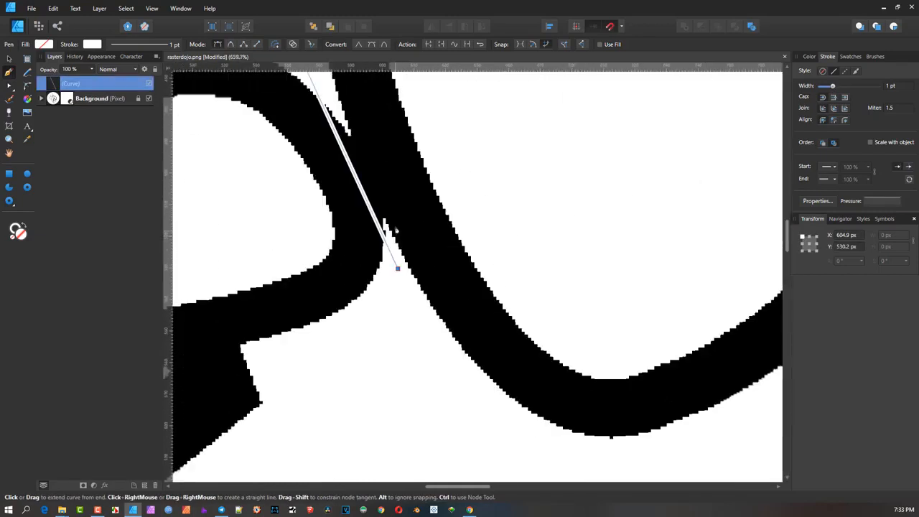
{"action": "left_click_drag", "start_coordinate": [387, 204], "coordinate": [403, 274]}
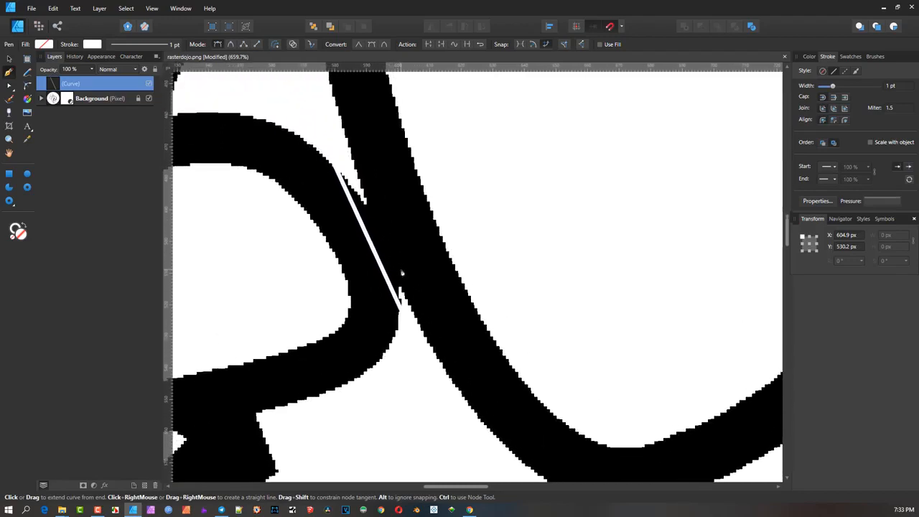
Set the separating line's stroke width to 1.5 pt and bend it to follow the gap between fist and head
{"action": "left_click", "coordinate": [834, 87]}
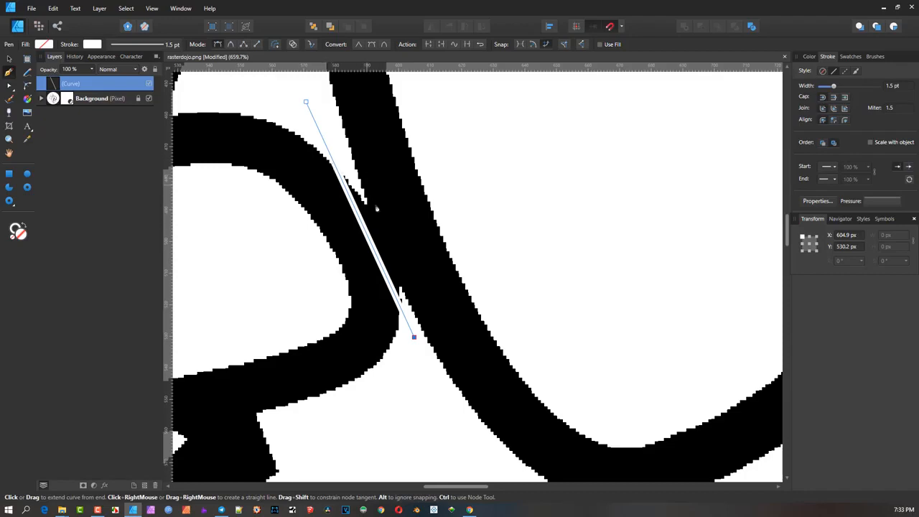
{"action": "key", "text": "a"}
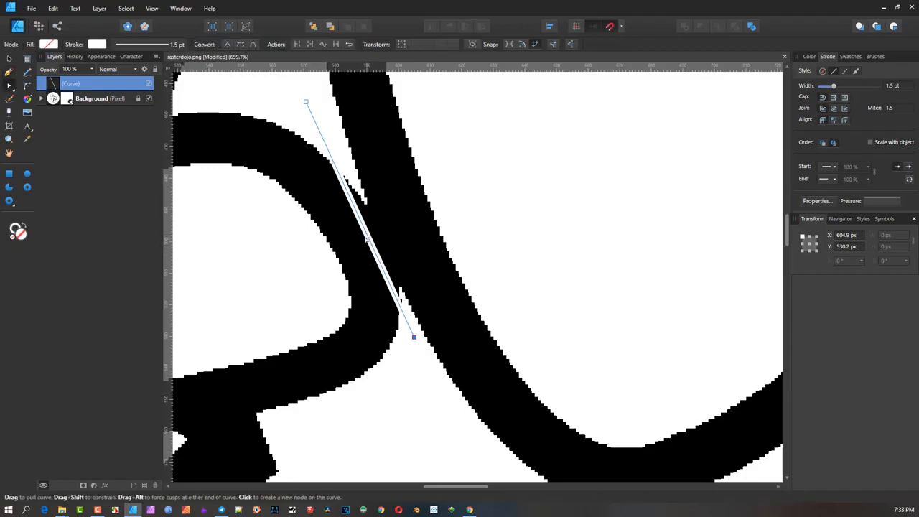
{"action": "left_click_drag", "start_coordinate": [377, 246], "coordinate": [384, 244]}
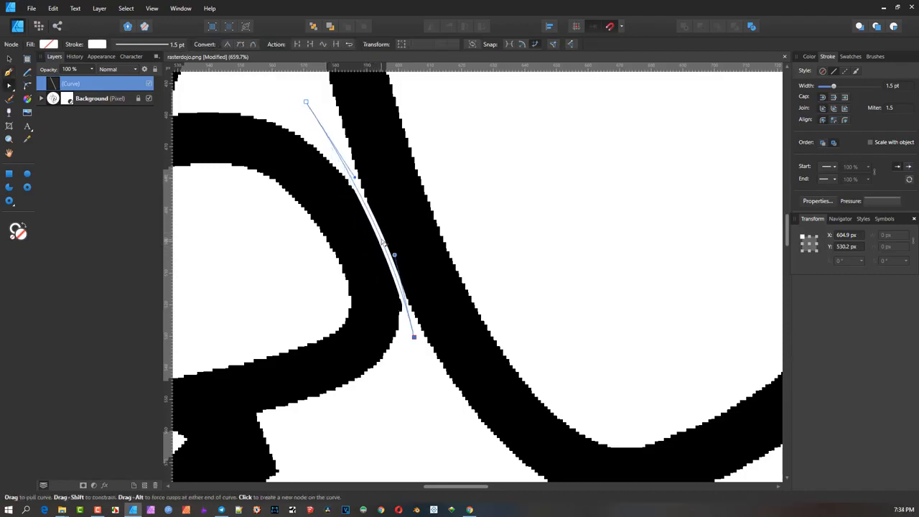
Deselect the finished line and draw a straight white separating line between the lower head and the lower fist where their outlines merge
{"action": "left_click", "coordinate": [506, 185]}
{"action": "scroll", "coordinate": [405, 281], "scroll_direction": "down", "scroll_amount": 4}
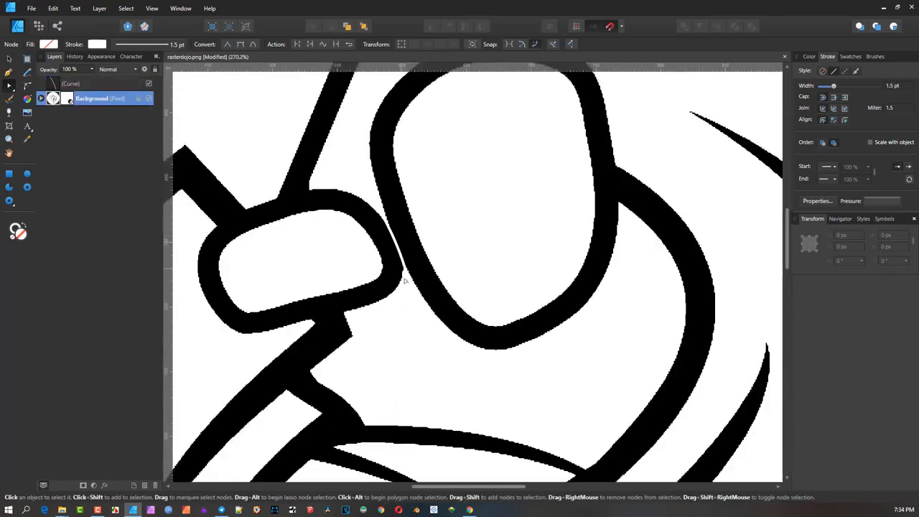
{"action": "scroll", "coordinate": [417, 237], "scroll_direction": "down", "scroll_amount": 3}
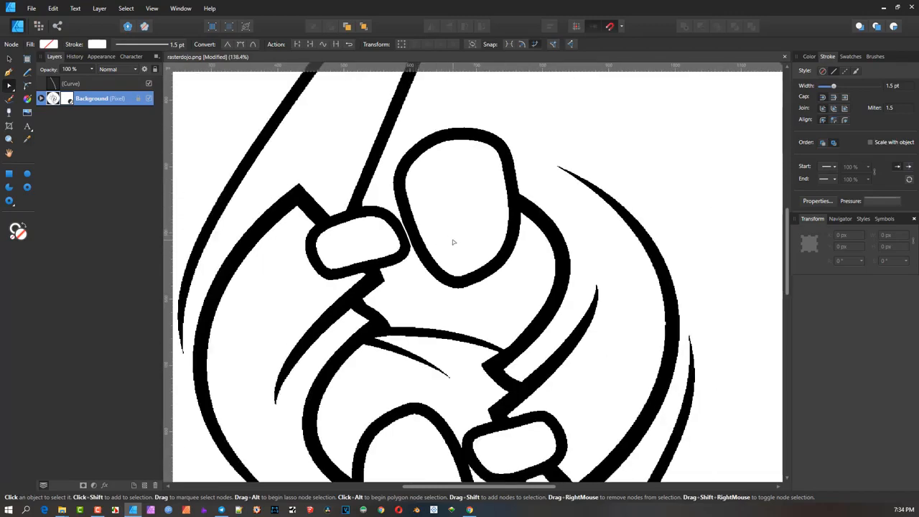
{"action": "scroll", "coordinate": [429, 248], "scroll_direction": "up", "scroll_amount": 2}
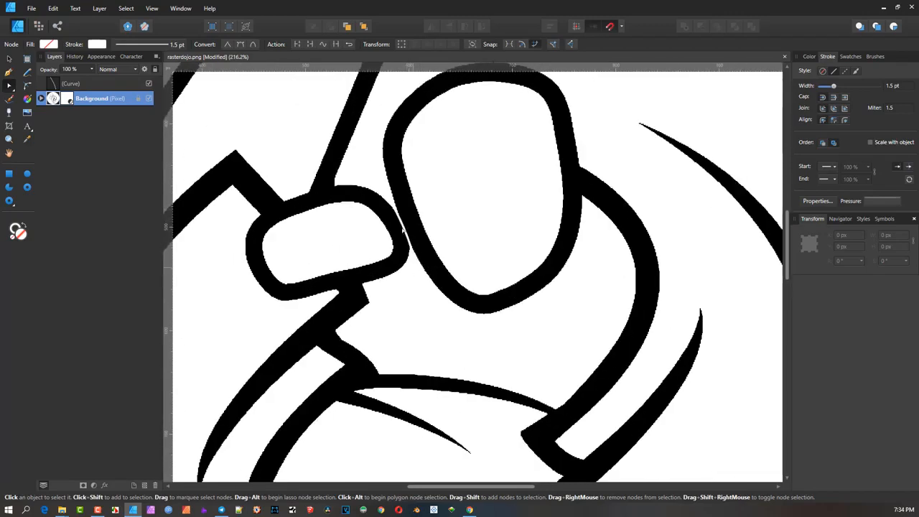
{"action": "scroll", "coordinate": [485, 286], "scroll_direction": "down", "scroll_amount": 4}
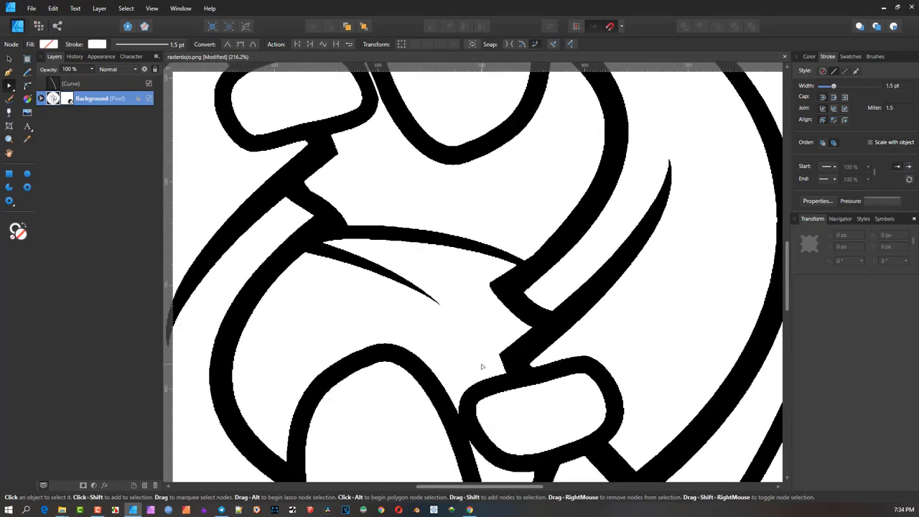
{"action": "scroll", "coordinate": [458, 319], "scroll_direction": "up", "scroll_amount": 1}
{"action": "left_click_drag", "start_coordinate": [458, 319], "coordinate": [407, 184]}
{"action": "scroll", "coordinate": [393, 307], "scroll_direction": "up", "scroll_amount": 2}
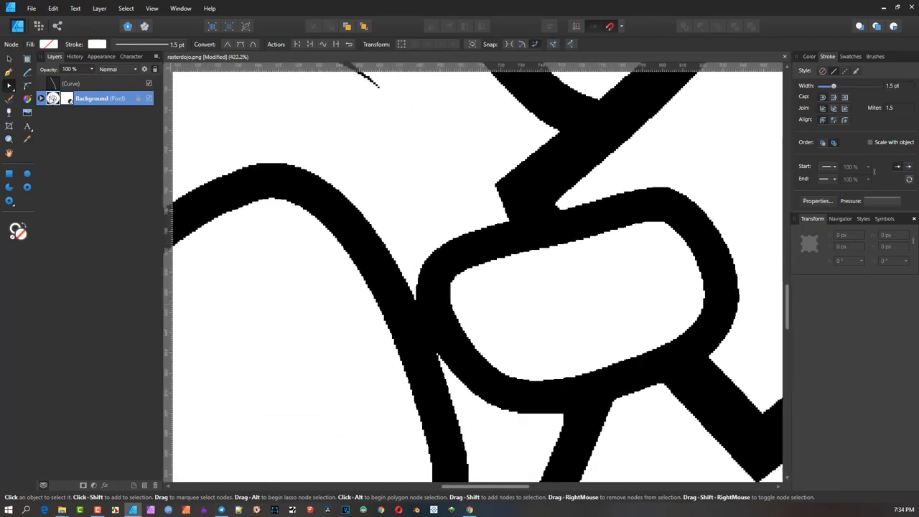
{"action": "left_click", "coordinate": [10, 73]}
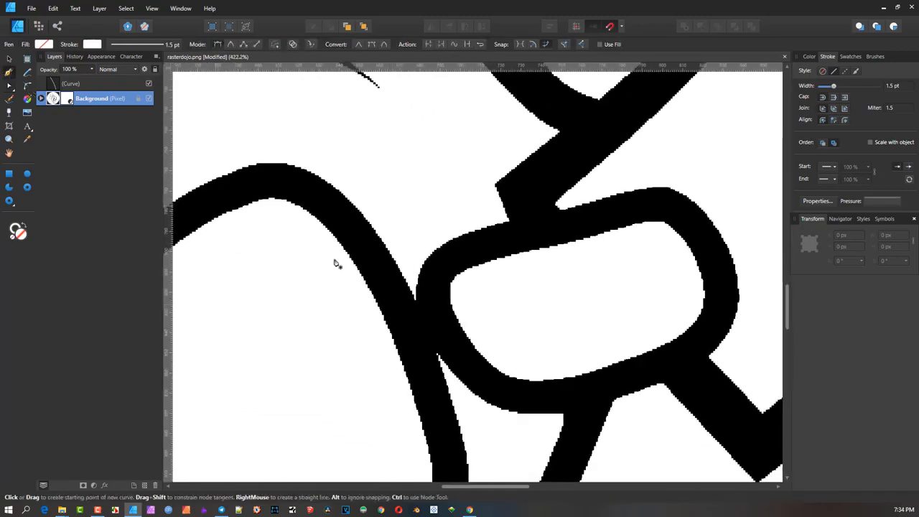
{"action": "left_click", "coordinate": [8, 60]}
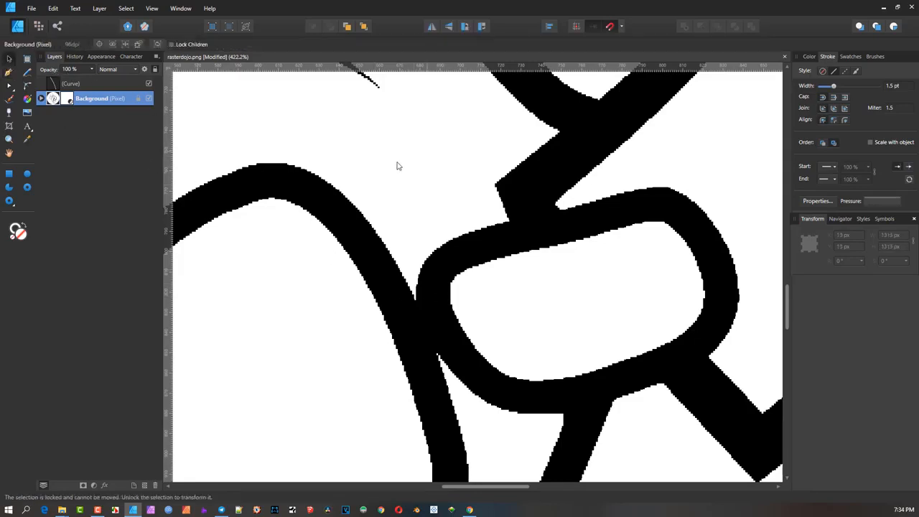
{"action": "left_click", "coordinate": [9, 72]}
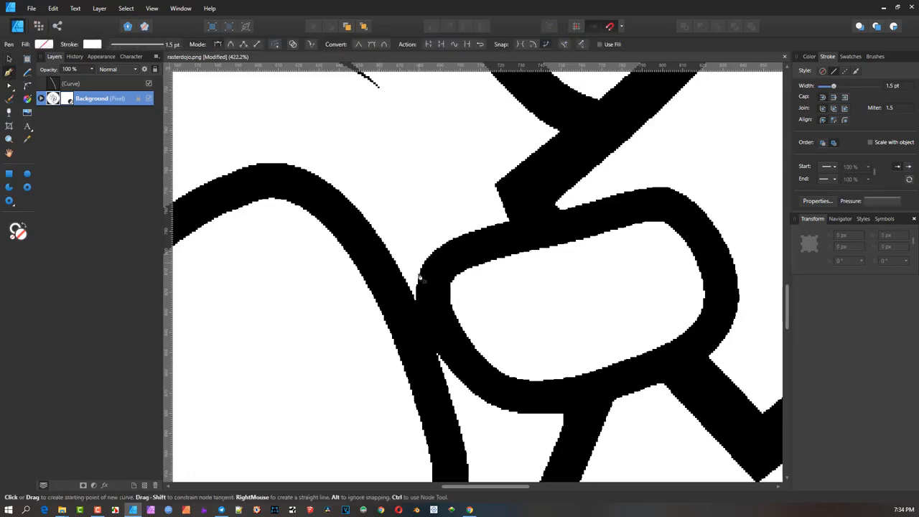
{"action": "scroll", "coordinate": [431, 328], "scroll_direction": "down", "scroll_amount": 2}
{"action": "scroll", "coordinate": [421, 244], "scroll_direction": "up", "scroll_amount": 5}
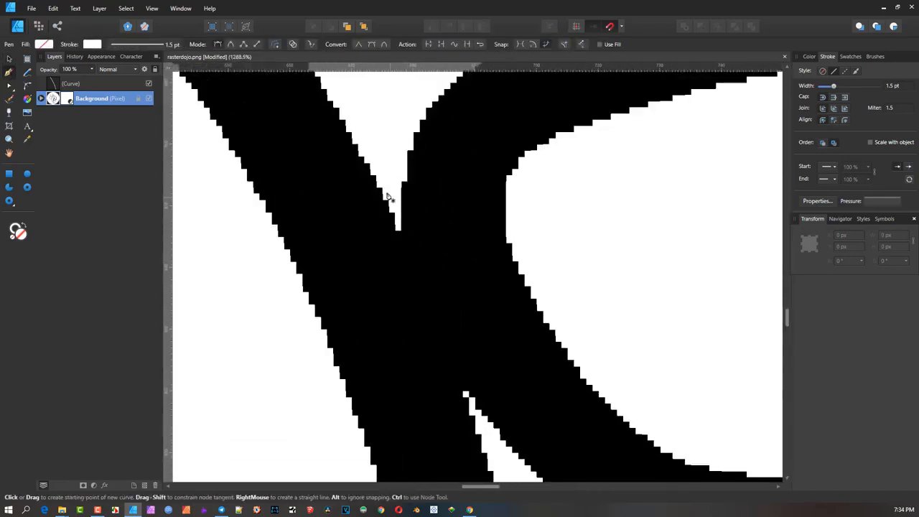
{"action": "scroll", "coordinate": [413, 244], "scroll_direction": "down", "scroll_amount": 3}
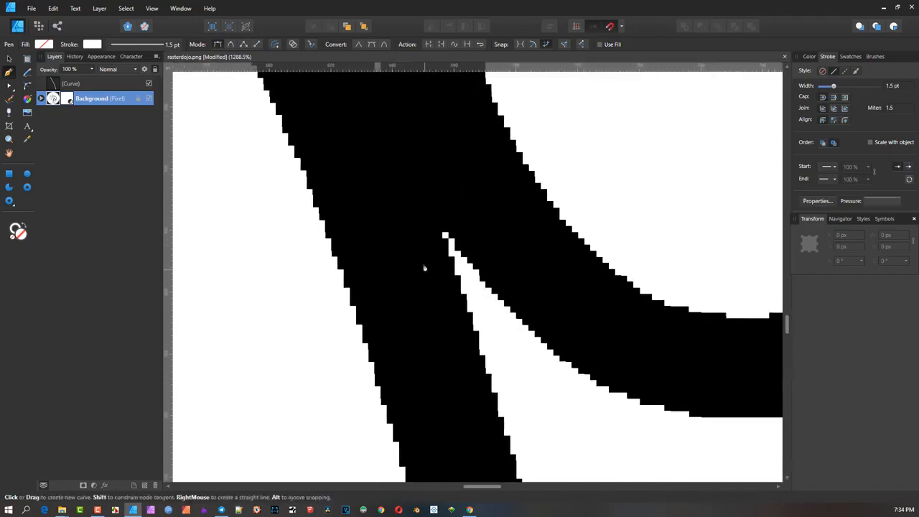
{"action": "left_click", "coordinate": [483, 317]}
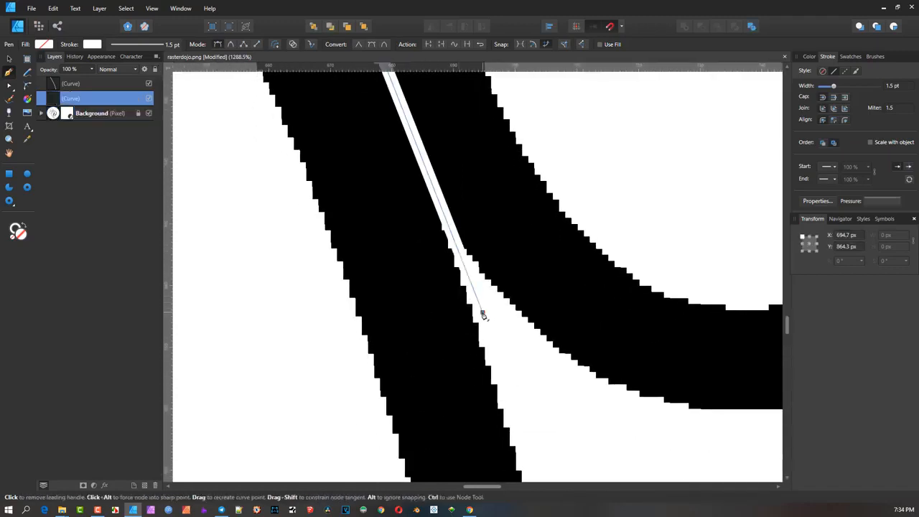
{"action": "scroll", "coordinate": [482, 312], "scroll_direction": "down", "scroll_amount": 6}
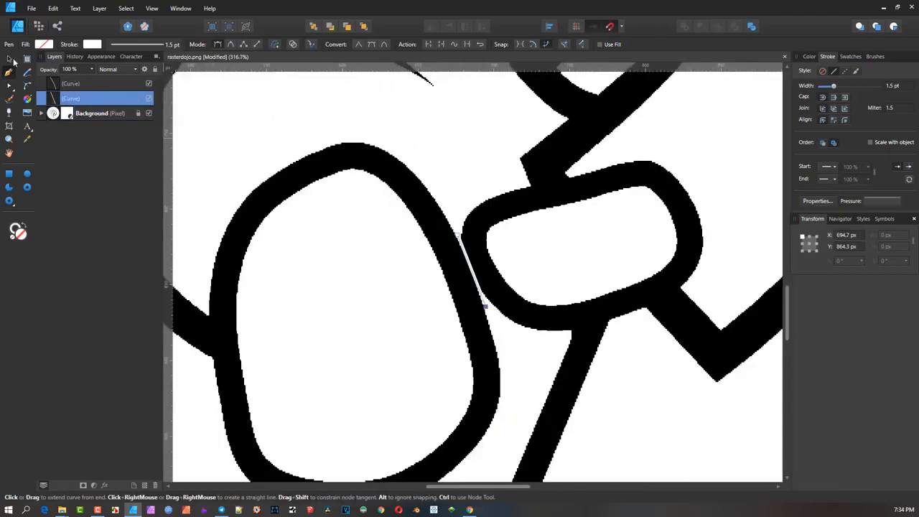
Lengthen the lower separating line at both ends so it reaches past the merged area between head and fist
{"action": "left_click", "coordinate": [12, 60]}
{"action": "left_click", "coordinate": [468, 180]}
{"action": "scroll", "coordinate": [471, 185], "scroll_direction": "up", "scroll_amount": 3}
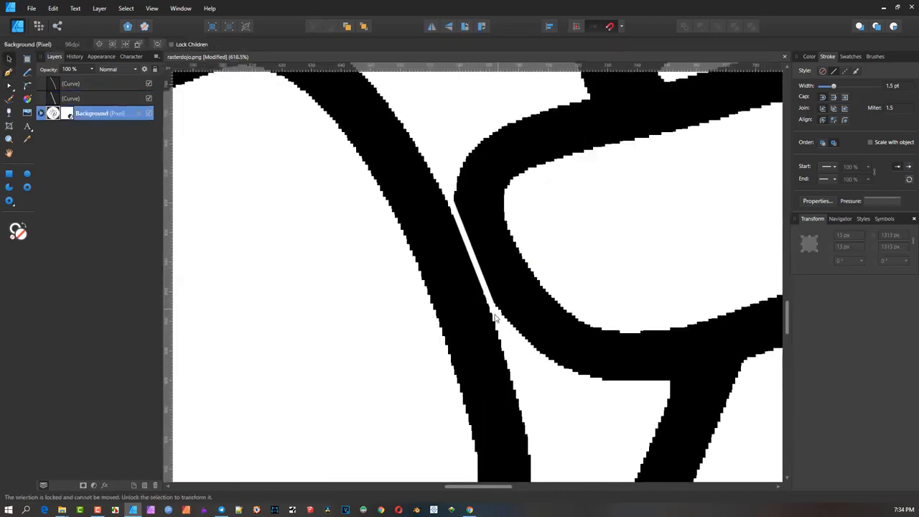
{"action": "left_click", "coordinate": [454, 210]}
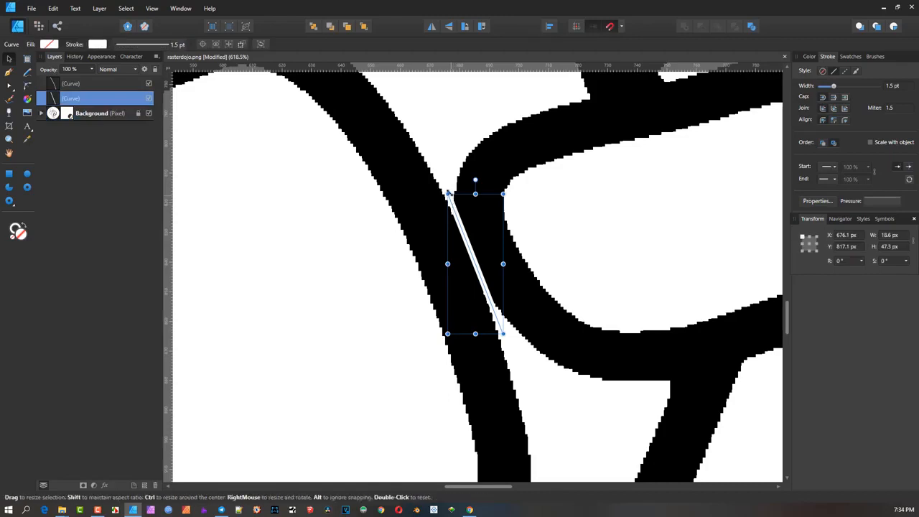
{"action": "left_click_drag", "start_coordinate": [446, 192], "coordinate": [436, 159]}
{"action": "left_click_drag", "start_coordinate": [504, 335], "coordinate": [513, 351]}
Bend the lower separating line to follow the curve of the head's outline and deselect it
{"action": "key", "text": "a"}
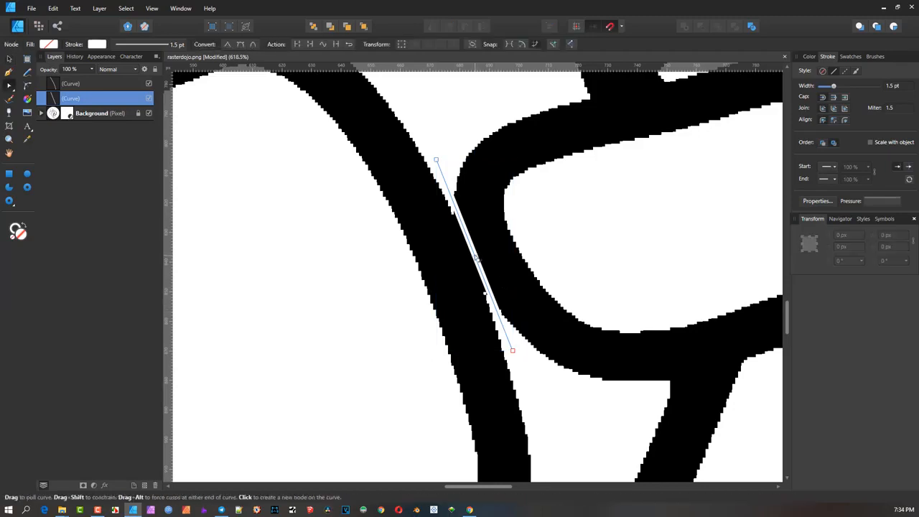
{"action": "left_click_drag", "start_coordinate": [486, 293], "coordinate": [479, 289]}
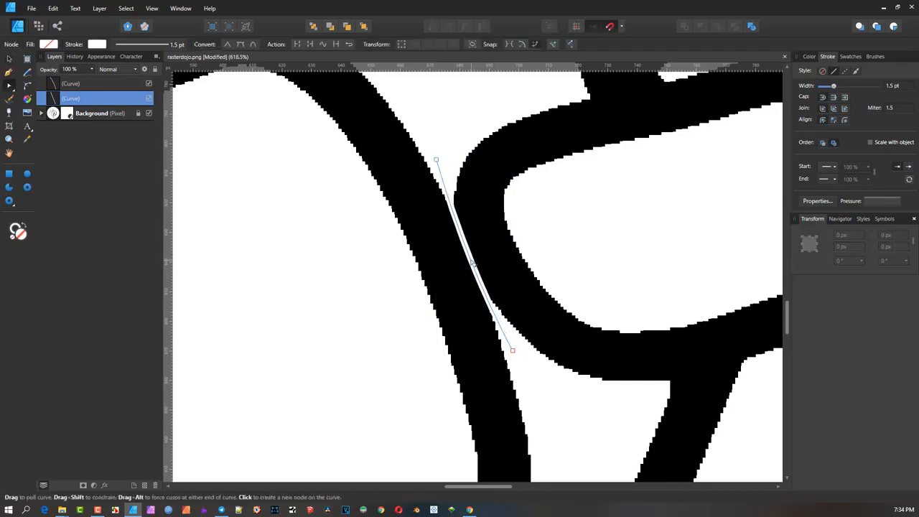
{"action": "left_click", "coordinate": [478, 189]}
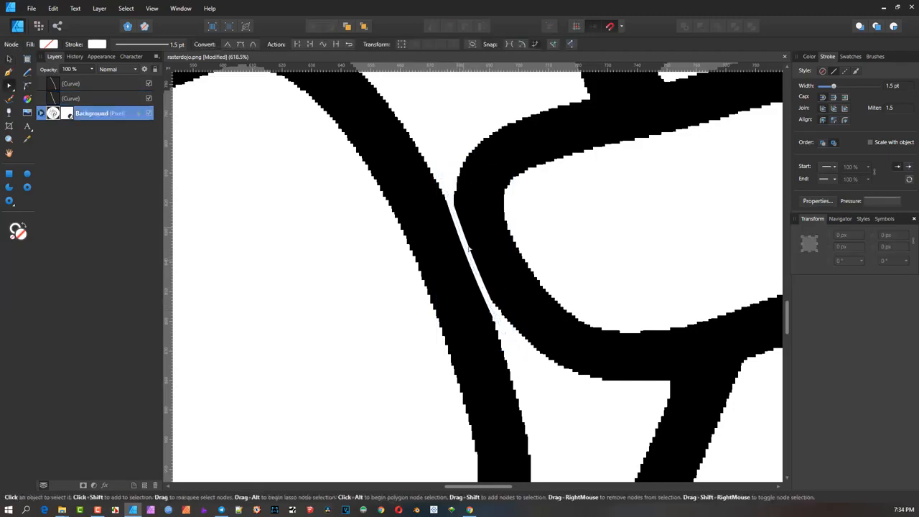
Draw a short white line separating the long curved central fold's tip from the sleeve outline above the lower fist, and deselect it
{"action": "scroll", "coordinate": [498, 335], "scroll_direction": "down", "scroll_amount": 5}
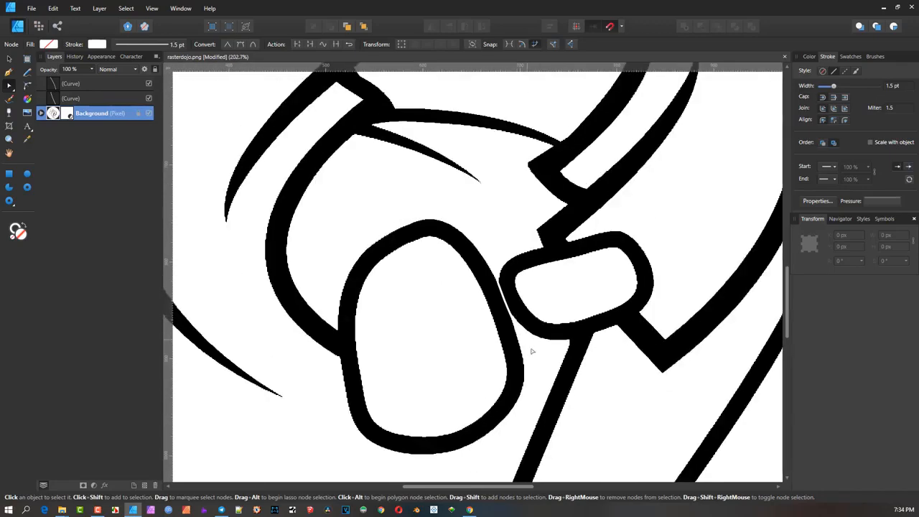
{"action": "scroll", "coordinate": [532, 351], "scroll_direction": "up", "scroll_amount": 2}
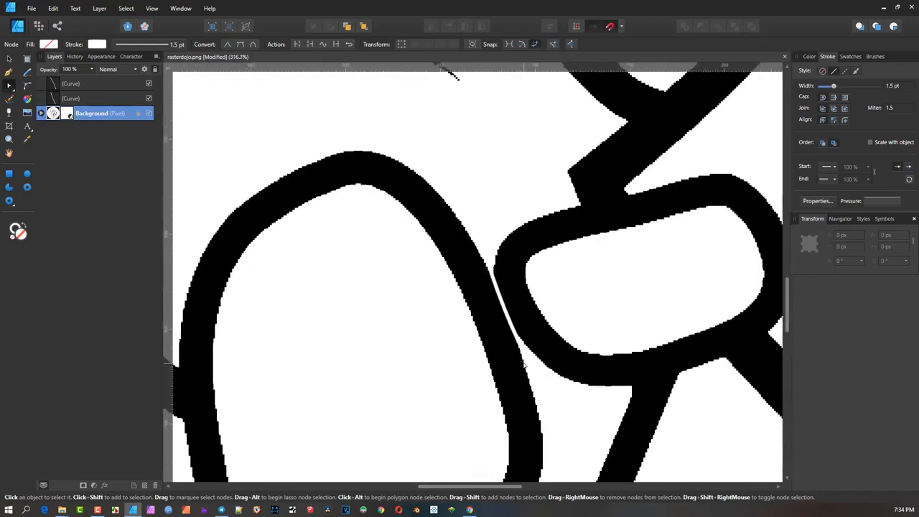
{"action": "scroll", "coordinate": [524, 365], "scroll_direction": "down", "scroll_amount": 4}
{"action": "scroll", "coordinate": [579, 260], "scroll_direction": "up", "scroll_amount": 7}
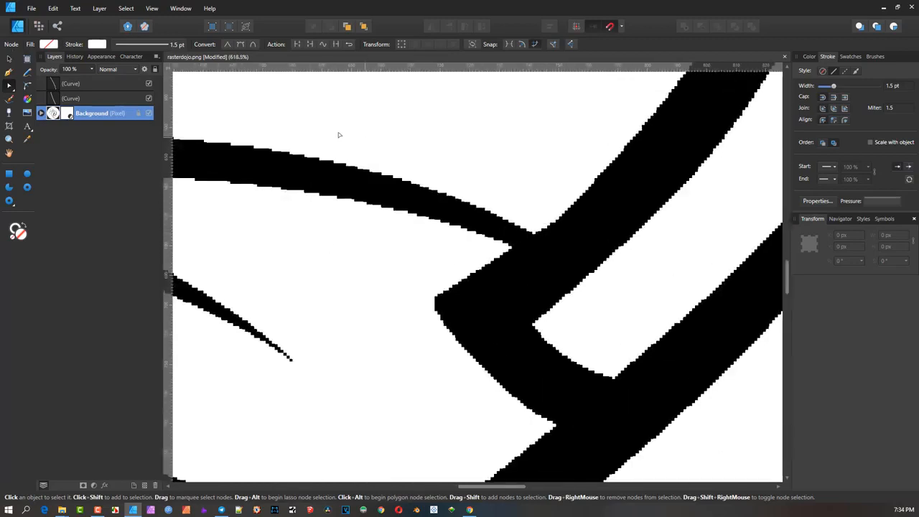
{"action": "left_click", "coordinate": [9, 58]}
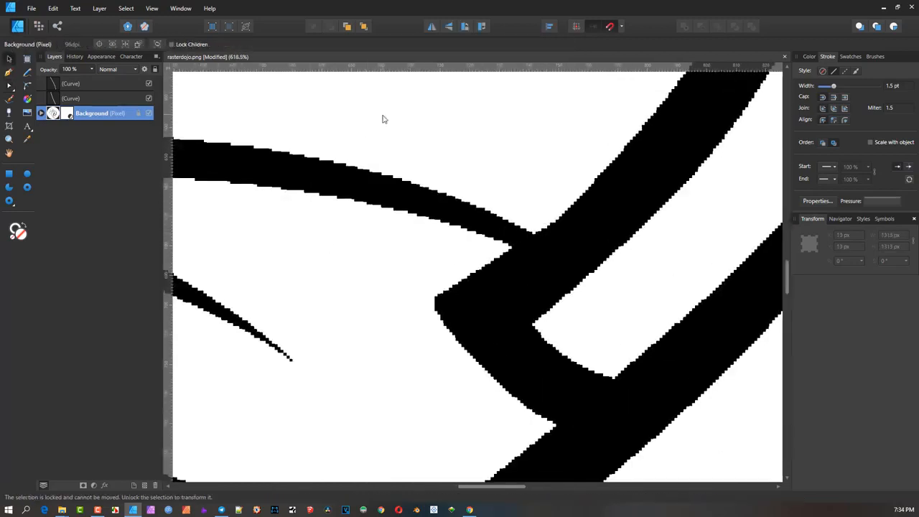
{"action": "left_click", "coordinate": [9, 72]}
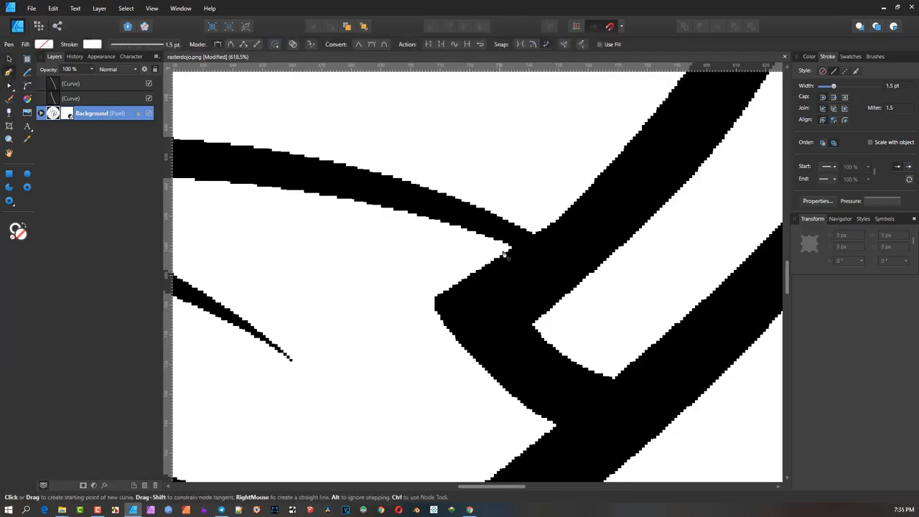
{"action": "left_click", "coordinate": [539, 226]}
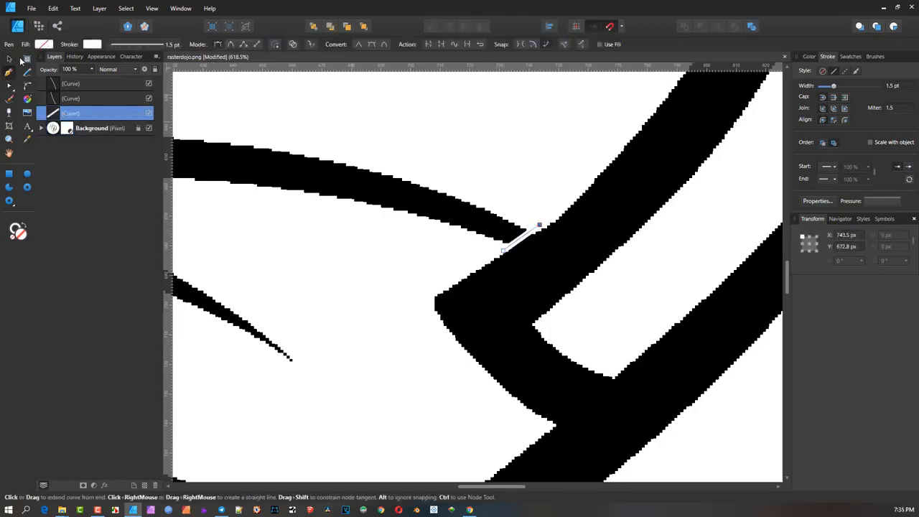
{"action": "left_click", "coordinate": [9, 58]}
{"action": "left_click", "coordinate": [343, 121]}
Examine the separated areas close up and the whole logo for shapes that still touch
{"action": "scroll", "coordinate": [522, 217], "scroll_direction": "down", "scroll_amount": 4}
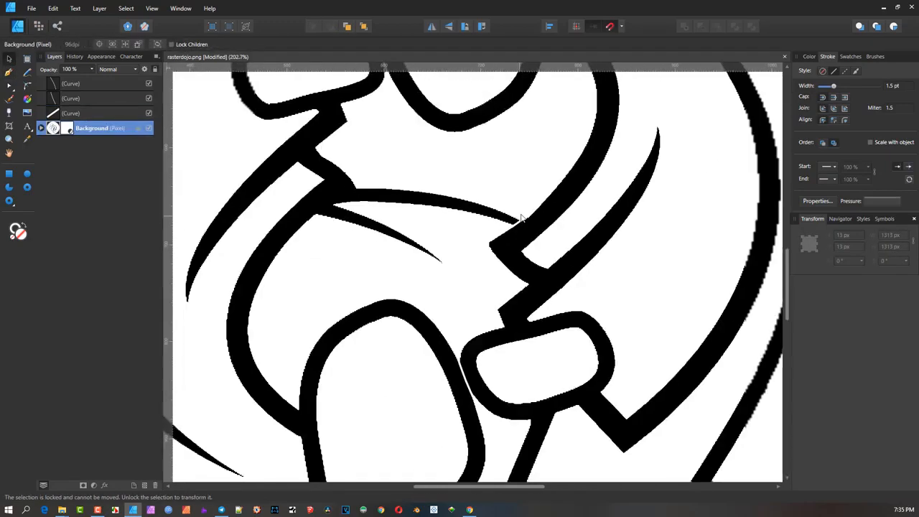
{"action": "scroll", "coordinate": [522, 217], "scroll_direction": "down", "scroll_amount": 3}
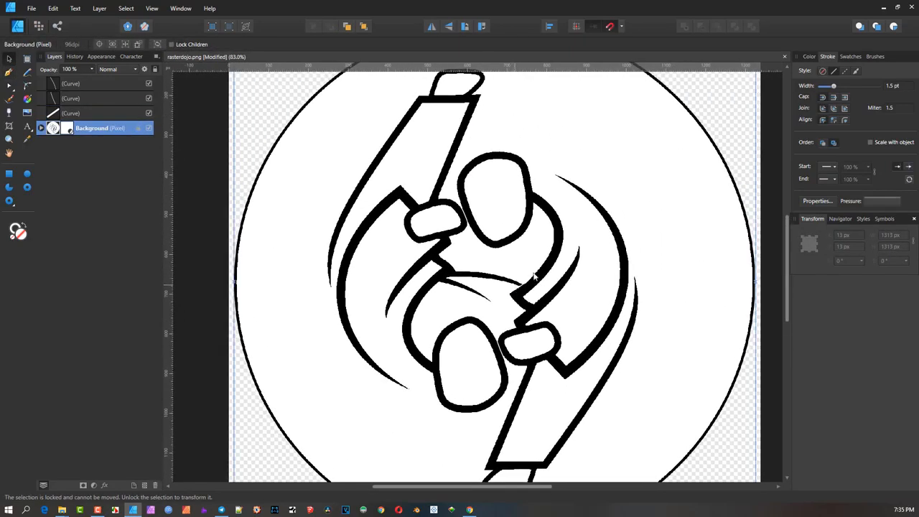
{"action": "scroll", "coordinate": [579, 267], "scroll_direction": "down", "scroll_amount": 3}
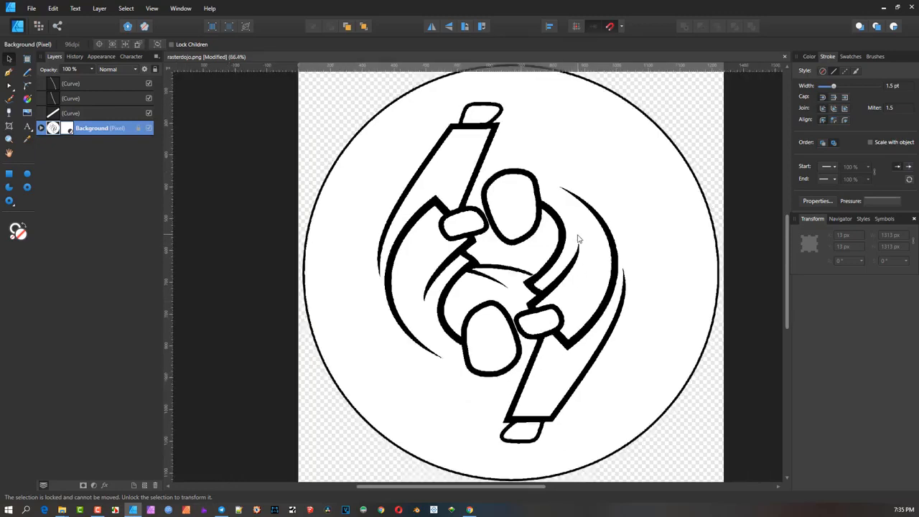
{"action": "scroll", "coordinate": [517, 248], "scroll_direction": "up", "scroll_amount": 3}
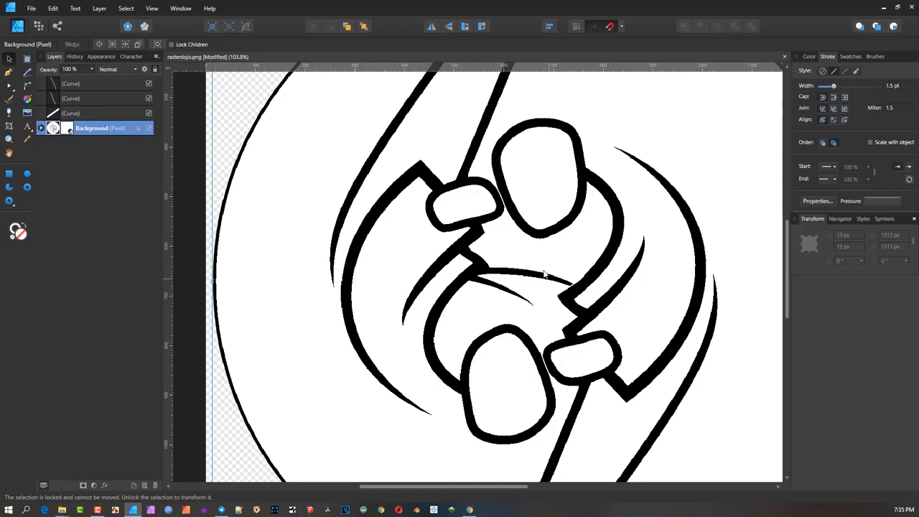
{"action": "scroll", "coordinate": [578, 287], "scroll_direction": "up", "scroll_amount": 3}
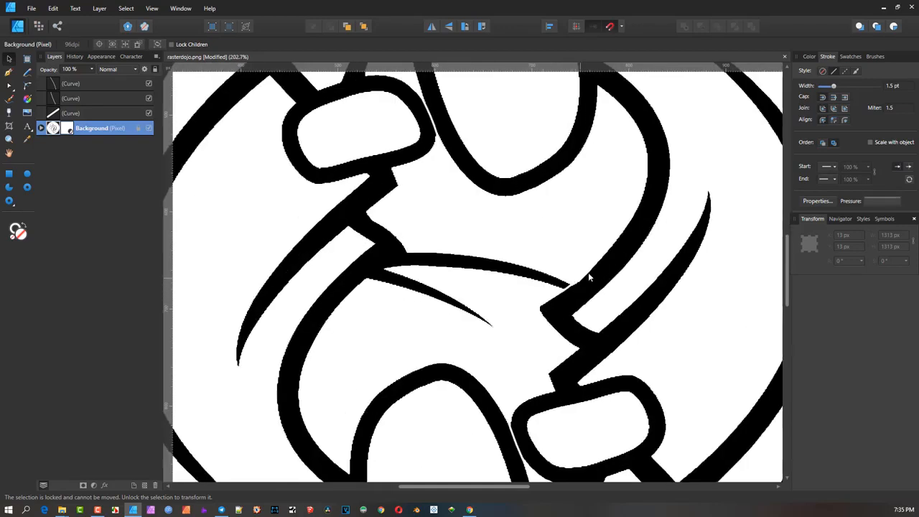
{"action": "scroll", "coordinate": [499, 212], "scroll_direction": "down", "scroll_amount": 2}
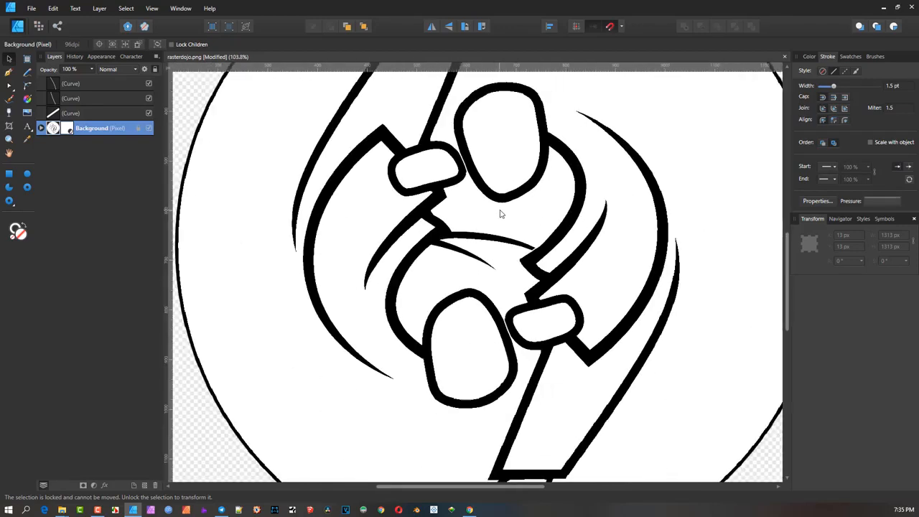
{"action": "scroll", "coordinate": [649, 321], "scroll_direction": "down", "scroll_amount": 3}
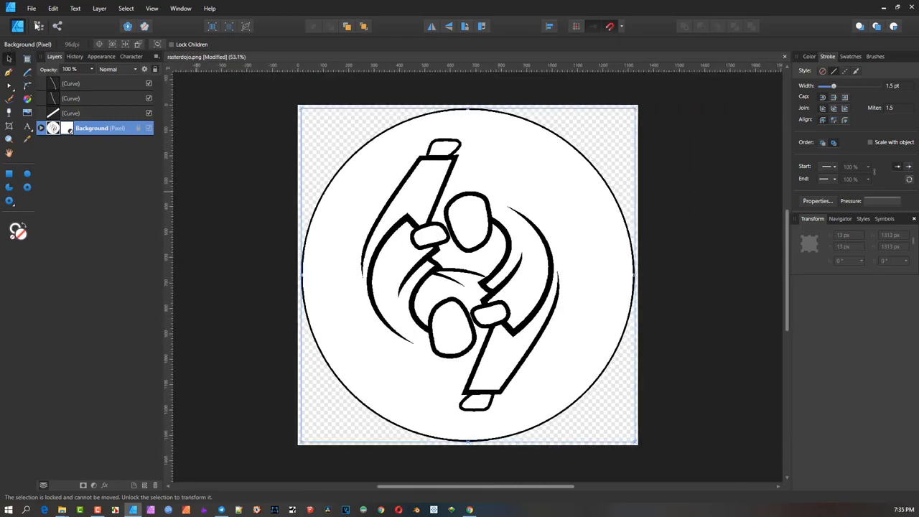
Export the whole document as a 1339 × 1339 px PNG named 123 into the Pictures folder
{"action": "left_click", "coordinate": [32, 8]}
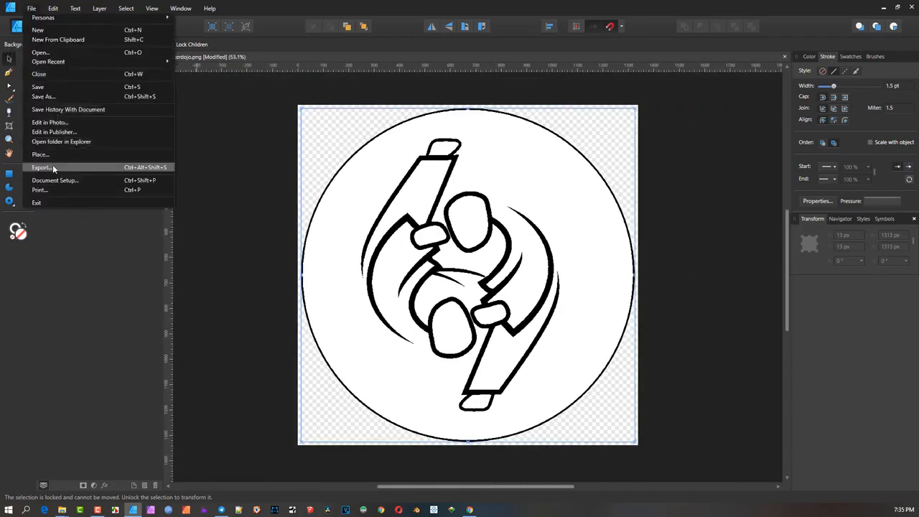
{"action": "left_click", "coordinate": [53, 166]}
{"action": "left_click", "coordinate": [537, 315]}
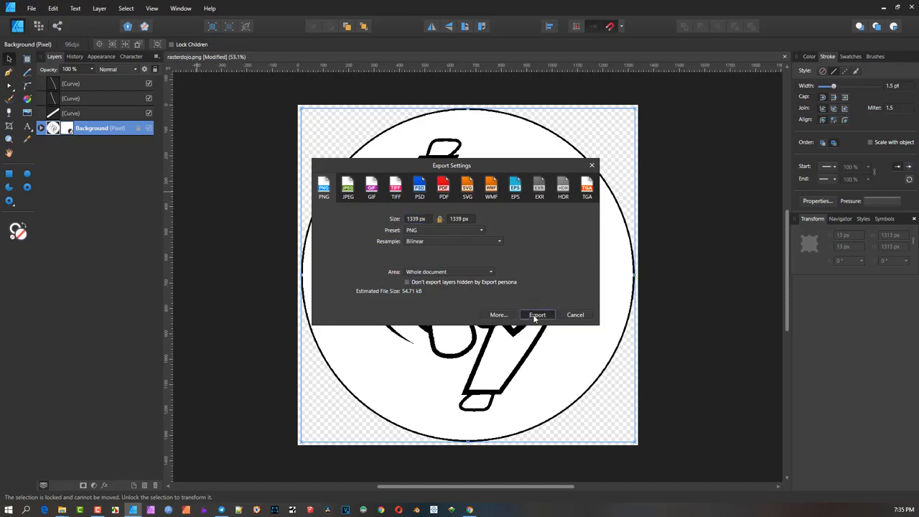
{"action": "type", "text": "123"}
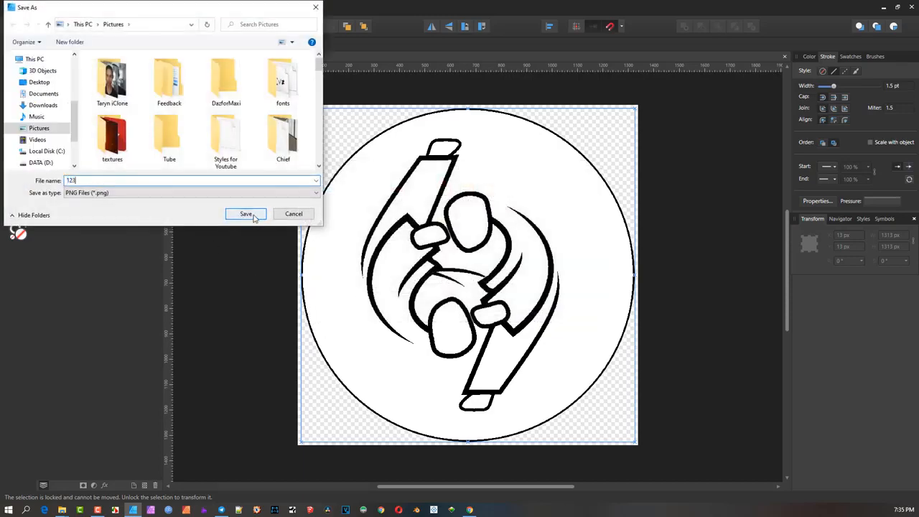
{"action": "left_click", "coordinate": [249, 213]}
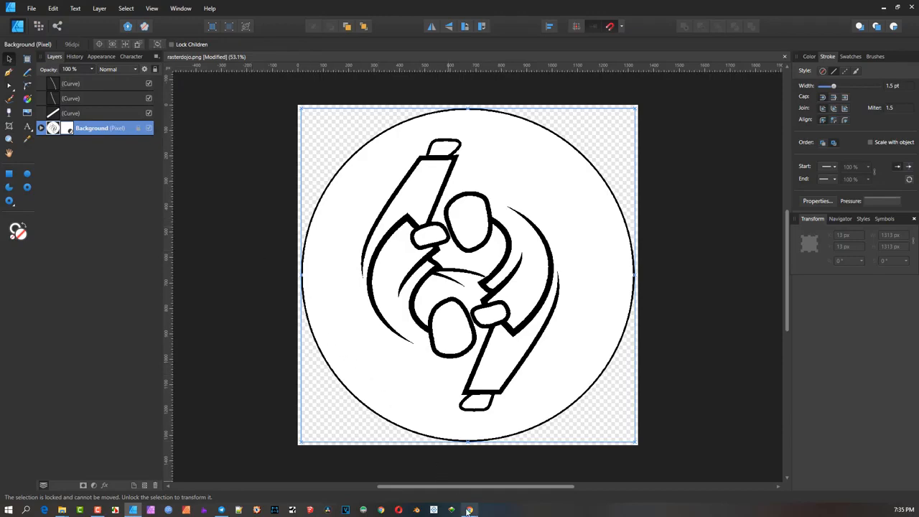
Switch to Chrome and bring up the Free vector converter page at online-converting.com/vectorize
{"action": "left_click", "coordinate": [470, 510]}
{"action": "scroll", "coordinate": [285, 194], "scroll_direction": "up", "scroll_amount": 2}
{"action": "scroll", "coordinate": [285, 194], "scroll_direction": "up", "scroll_amount": 1}
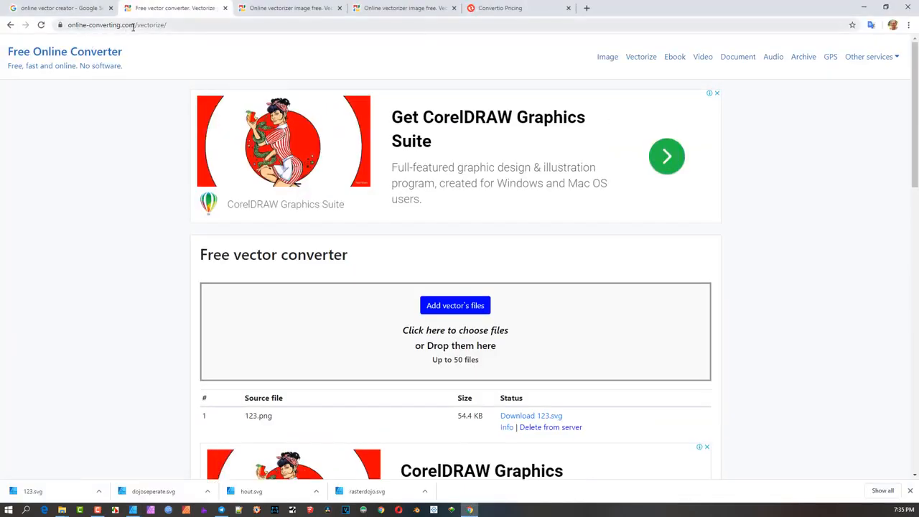
Go to the online-converting.com home page and open its Vectorize converter
{"action": "left_click_drag", "start_coordinate": [150, 29], "coordinate": [317, 41]}
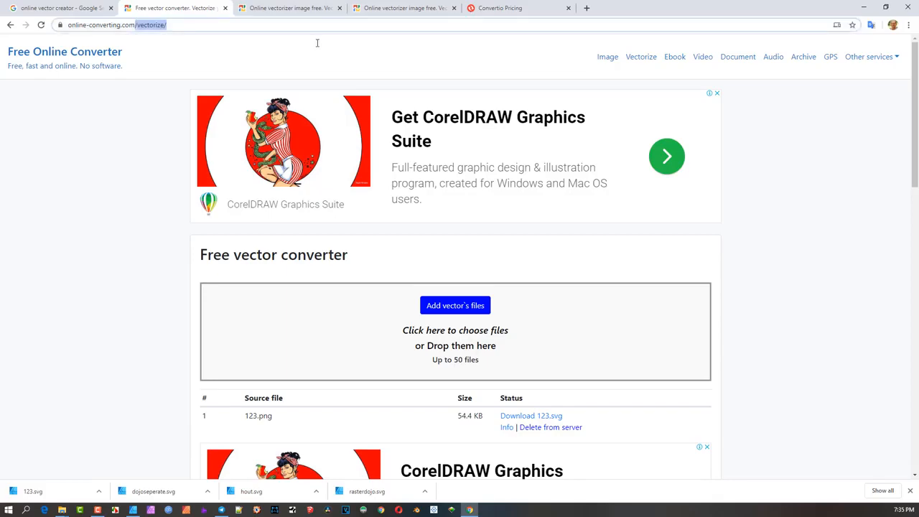
{"action": "key", "text": "BackSpace"}
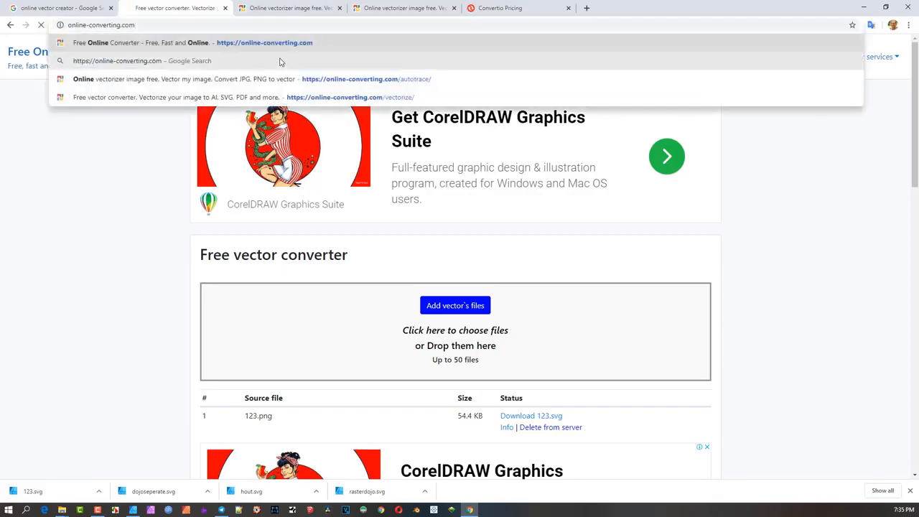
{"action": "key", "text": "Return"}
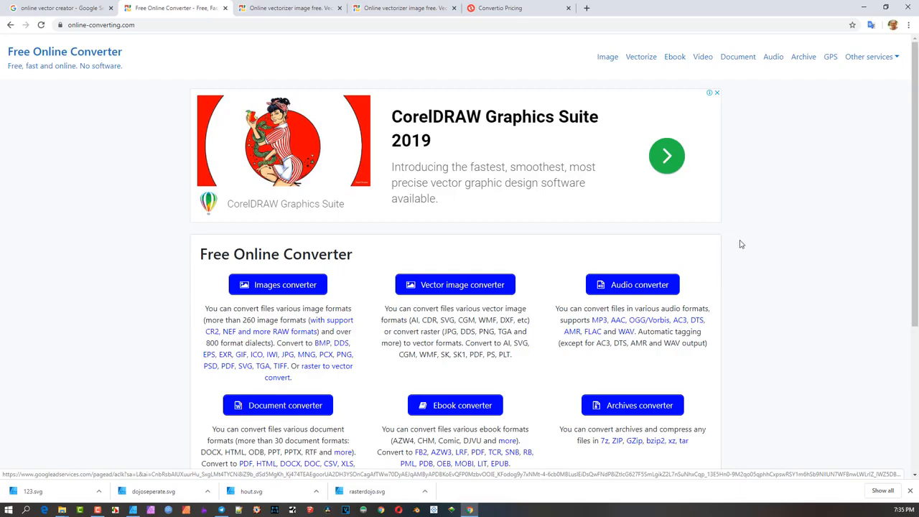
{"action": "scroll", "coordinate": [741, 237], "scroll_direction": "down", "scroll_amount": 4}
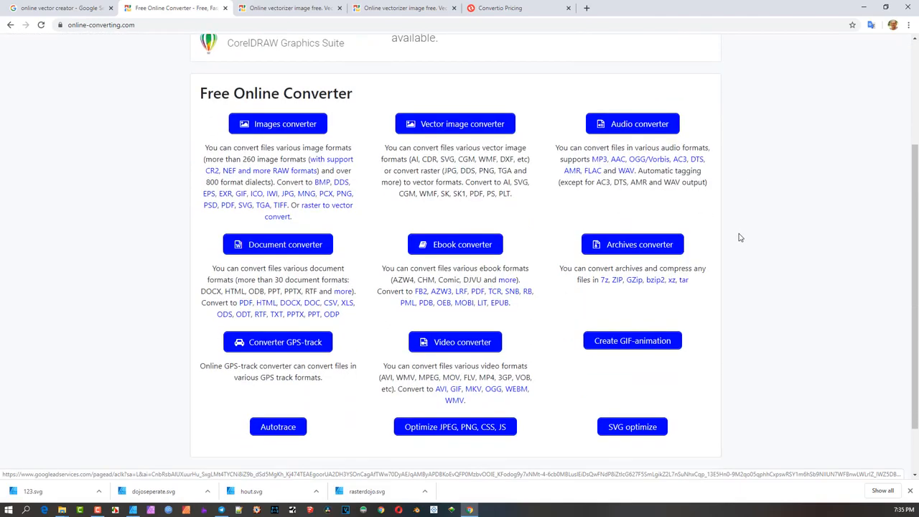
{"action": "scroll", "coordinate": [702, 111], "scroll_direction": "up", "scroll_amount": 3}
{"action": "scroll", "coordinate": [826, 179], "scroll_direction": "up", "scroll_amount": 1}
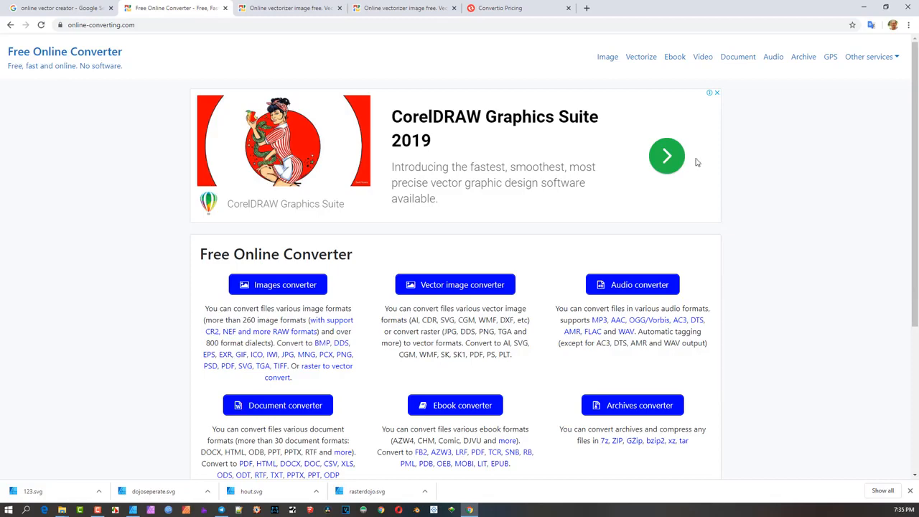
{"action": "left_click", "coordinate": [644, 61]}
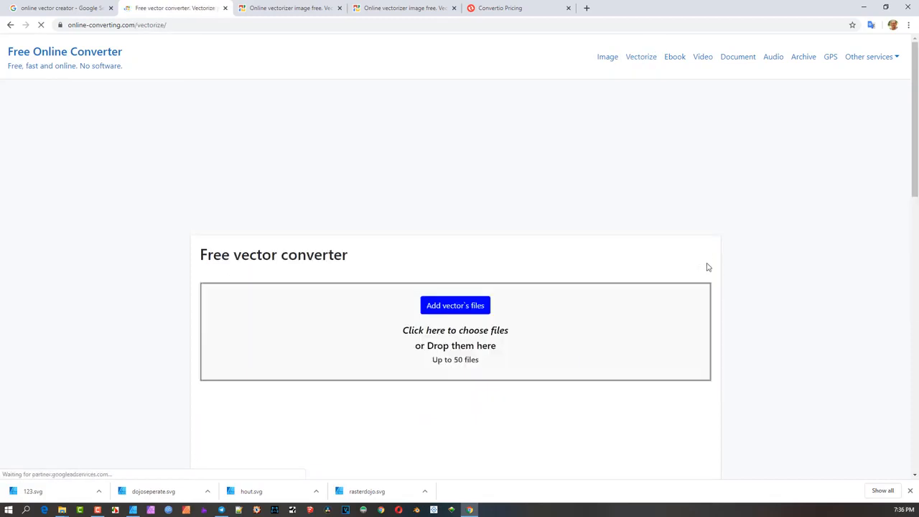
Set the destination format to SVG – Scalable Vector Graphics files and leave Automatically start enabled
{"action": "scroll", "coordinate": [726, 266], "scroll_direction": "down", "scroll_amount": 1}
{"action": "scroll", "coordinate": [795, 274], "scroll_direction": "down", "scroll_amount": 2}
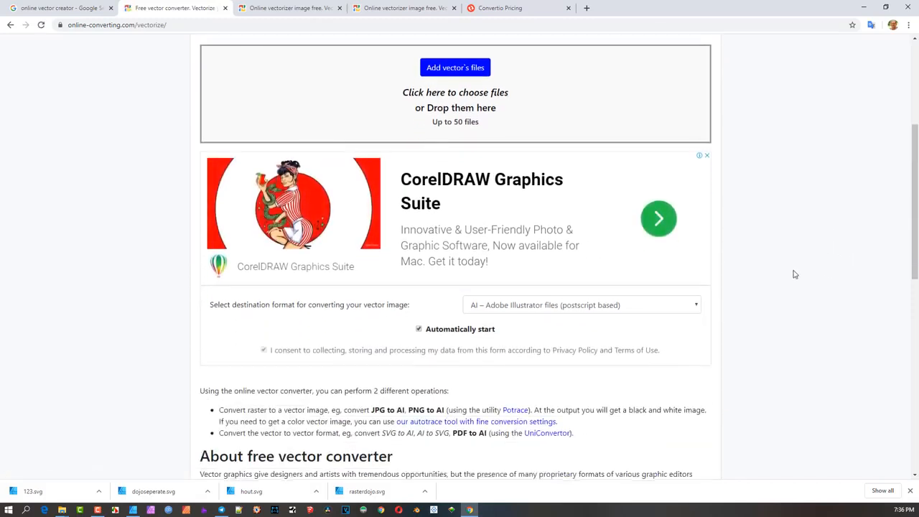
{"action": "scroll", "coordinate": [796, 274], "scroll_direction": "down", "scroll_amount": 1}
{"action": "left_click", "coordinate": [643, 253]}
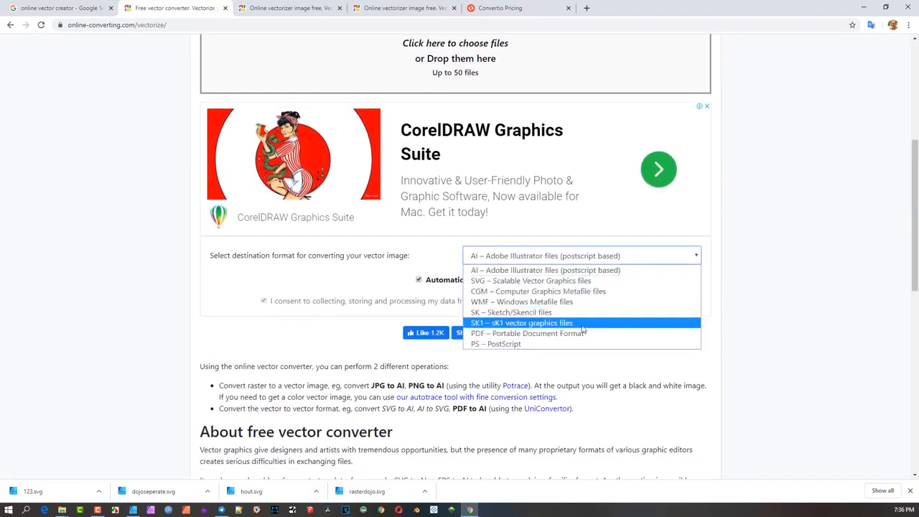
{"action": "left_click", "coordinate": [525, 281]}
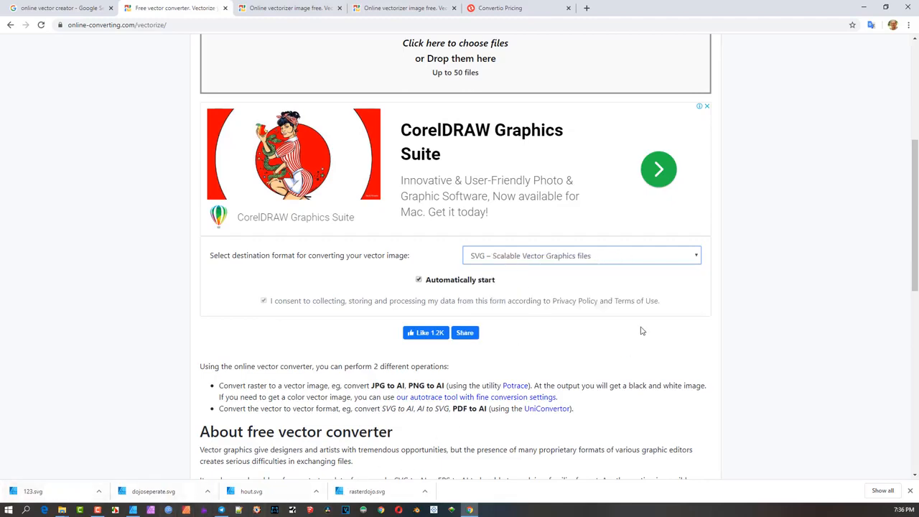
{"action": "left_click", "coordinate": [419, 280]}
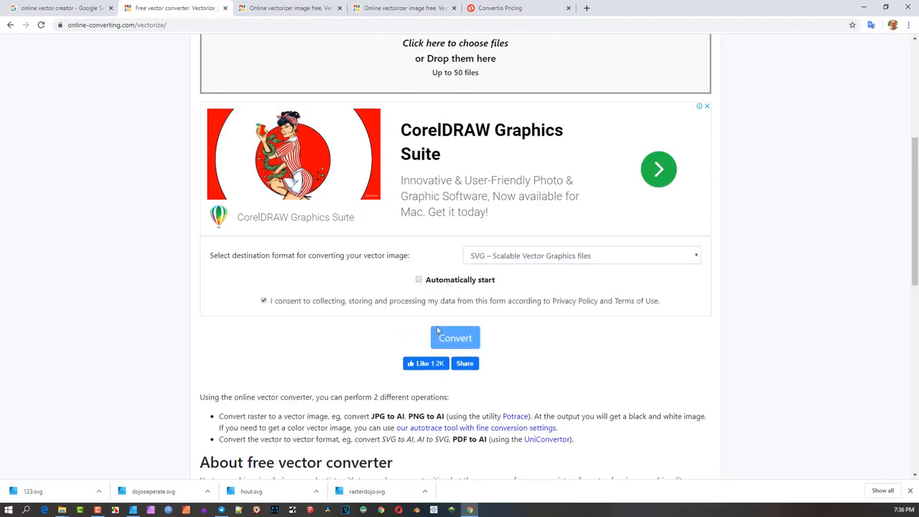
{"action": "left_click", "coordinate": [419, 280]}
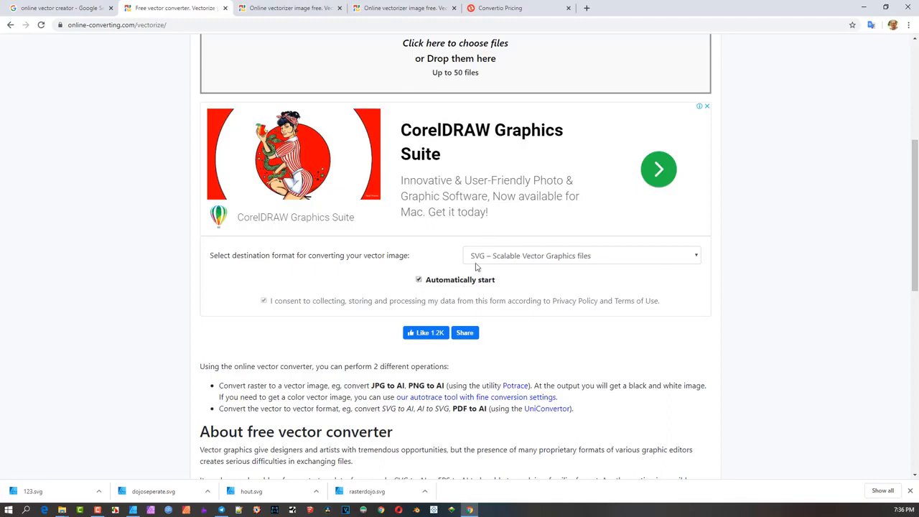
Open the autotrace tool with fine conversion settings in a separate tab and examine its tracing options
{"action": "scroll", "coordinate": [814, 283], "scroll_direction": "down", "scroll_amount": 2}
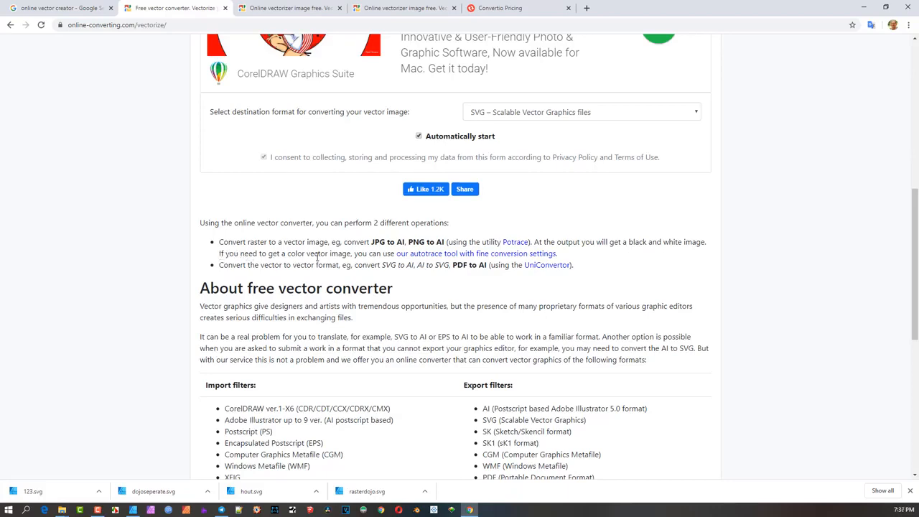
{"action": "middle_click", "coordinate": [499, 260]}
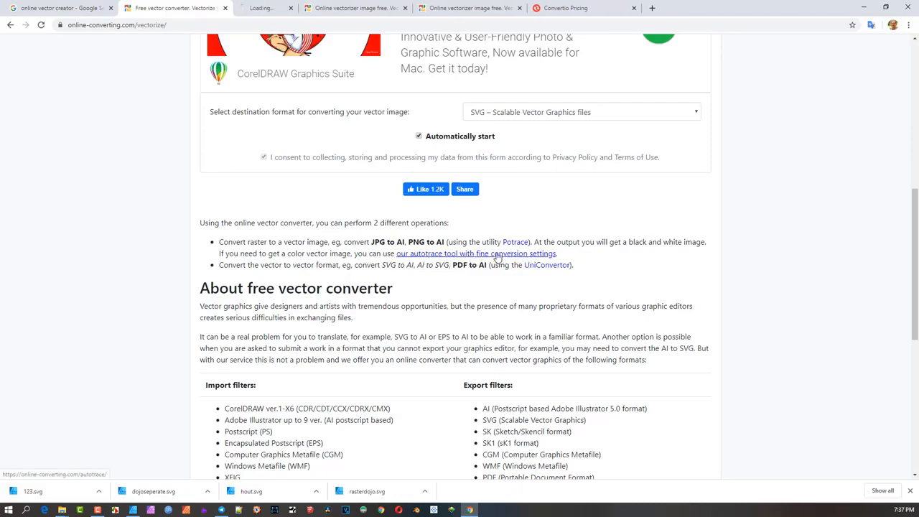
{"action": "left_click", "coordinate": [308, 7]}
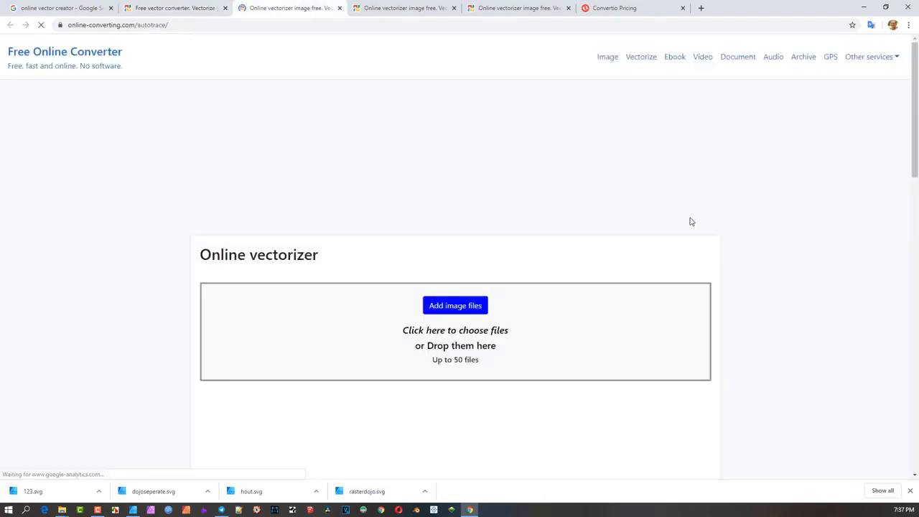
{"action": "scroll", "coordinate": [692, 220], "scroll_direction": "down", "scroll_amount": 4}
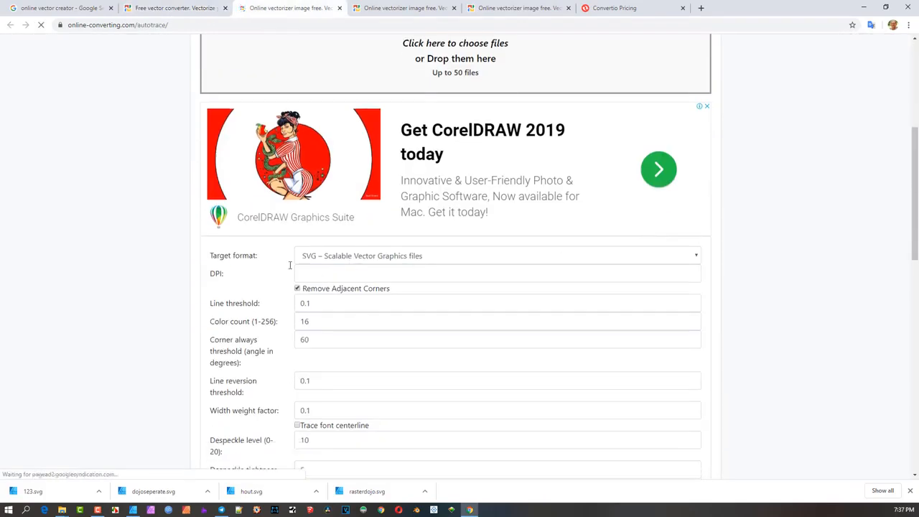
{"action": "scroll", "coordinate": [255, 302], "scroll_direction": "down", "scroll_amount": 1}
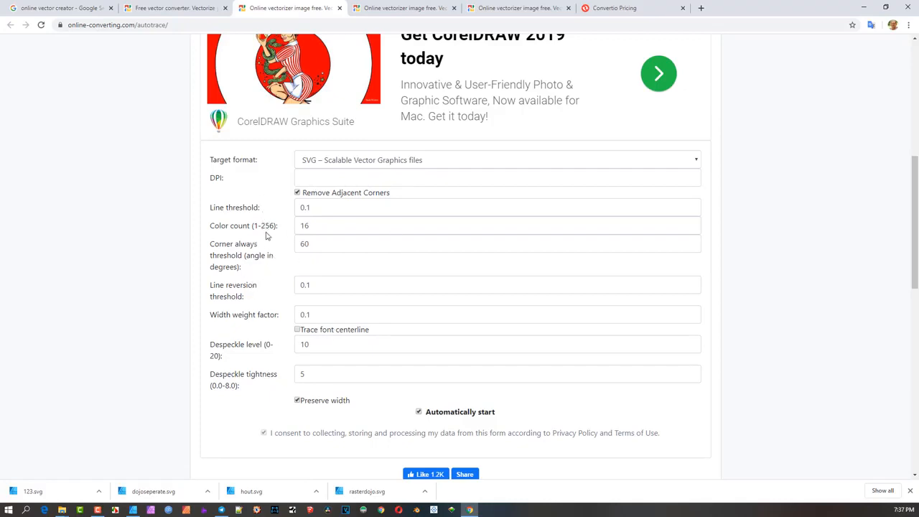
{"action": "scroll", "coordinate": [274, 239], "scroll_direction": "up", "scroll_amount": 2}
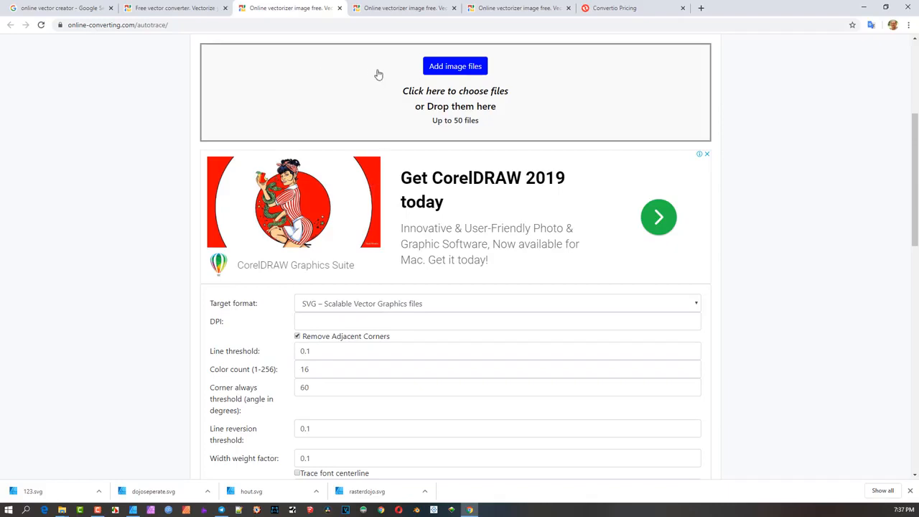
Return to the Free vector converter page and upload the 1339 × 1339 px 123.png from the Pictures folder for conversion
{"action": "left_click", "coordinate": [176, 8]}
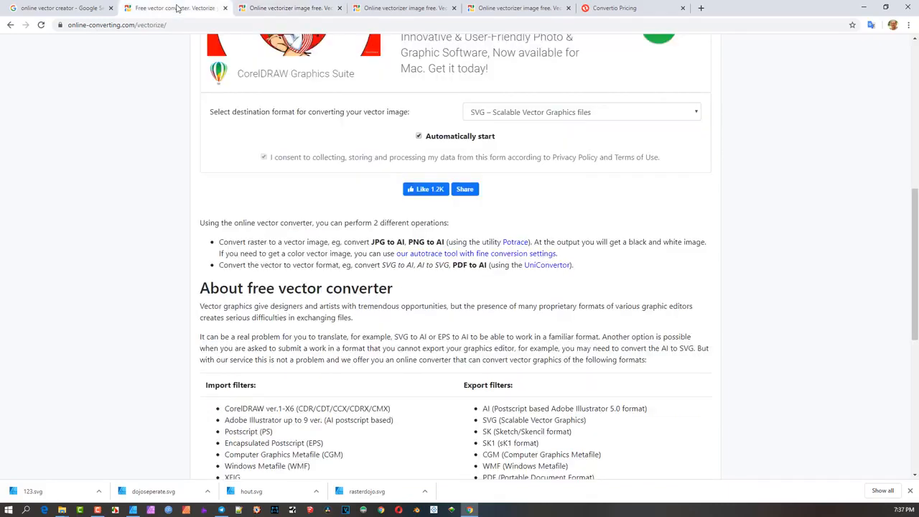
{"action": "scroll", "coordinate": [505, 258], "scroll_direction": "up", "scroll_amount": 5}
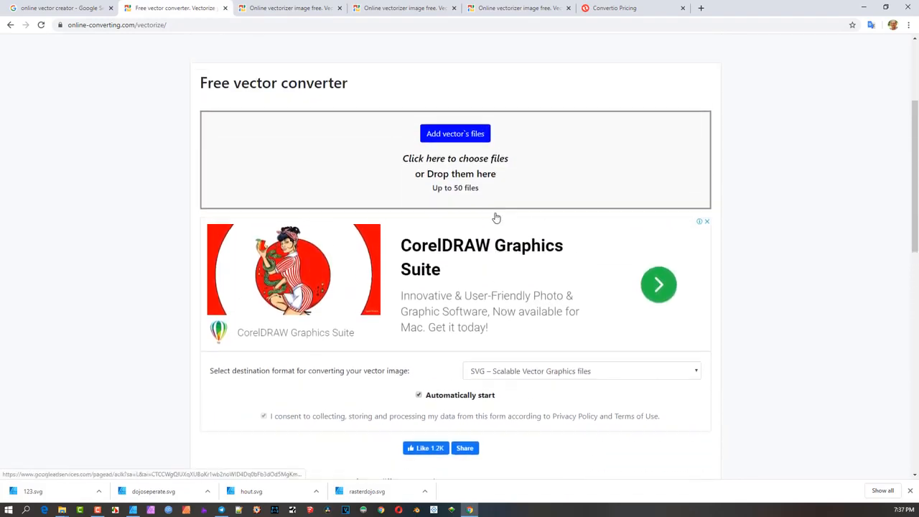
{"action": "left_click", "coordinate": [453, 209]}
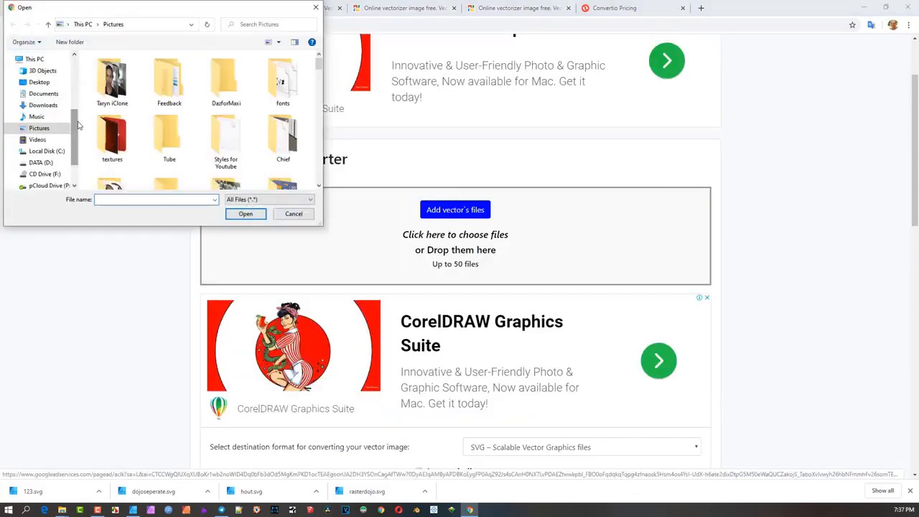
{"action": "scroll", "coordinate": [131, 168], "scroll_direction": "down", "scroll_amount": 10}
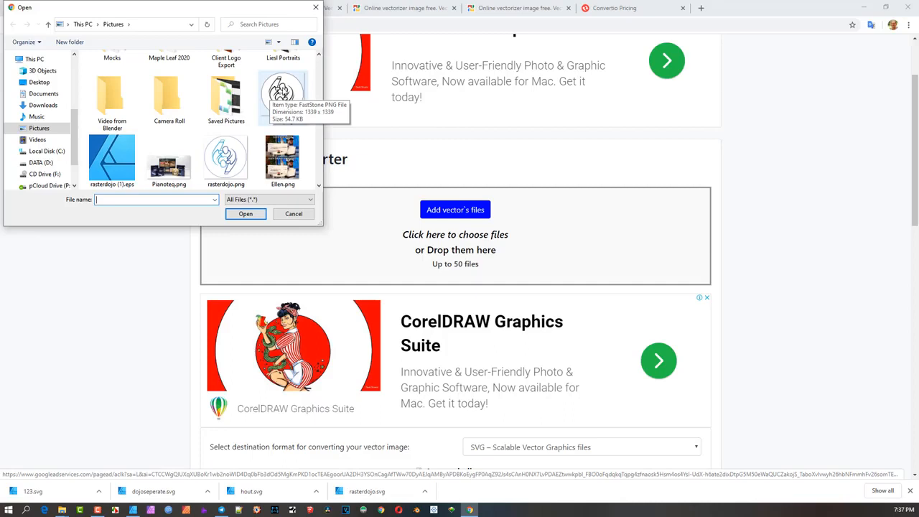
{"action": "double_click", "coordinate": [280, 90]}
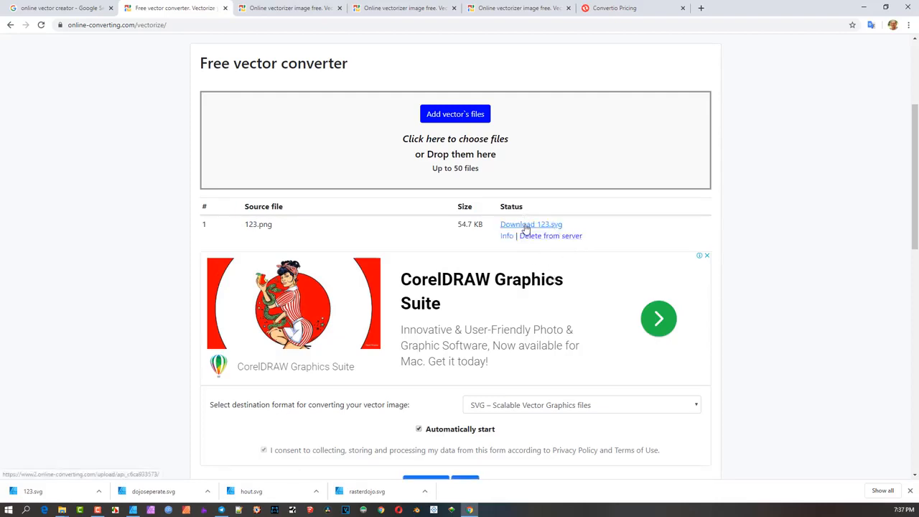
Clear the old downloads from view, download the converted 123.svg, and show it in the Downloads folder
{"action": "left_click", "coordinate": [910, 491]}
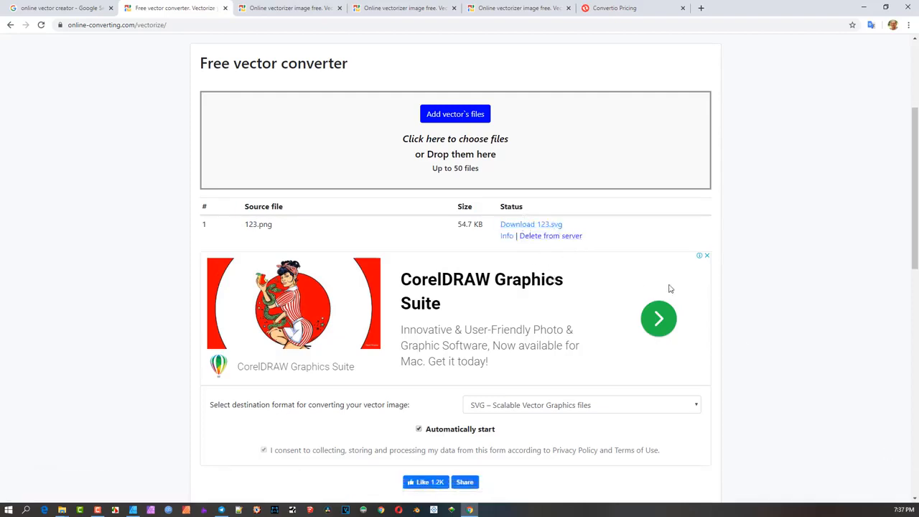
{"action": "left_click", "coordinate": [533, 224]}
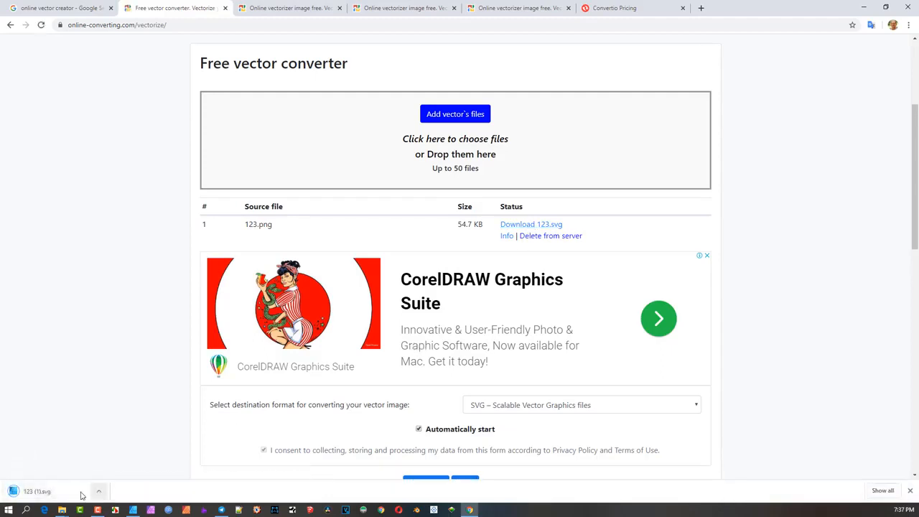
{"action": "left_click", "coordinate": [100, 493]}
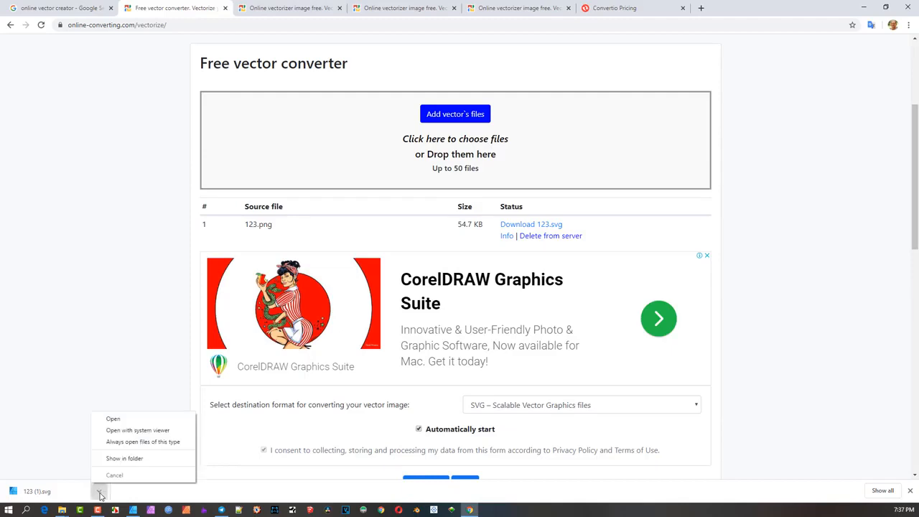
{"action": "left_click", "coordinate": [126, 459]}
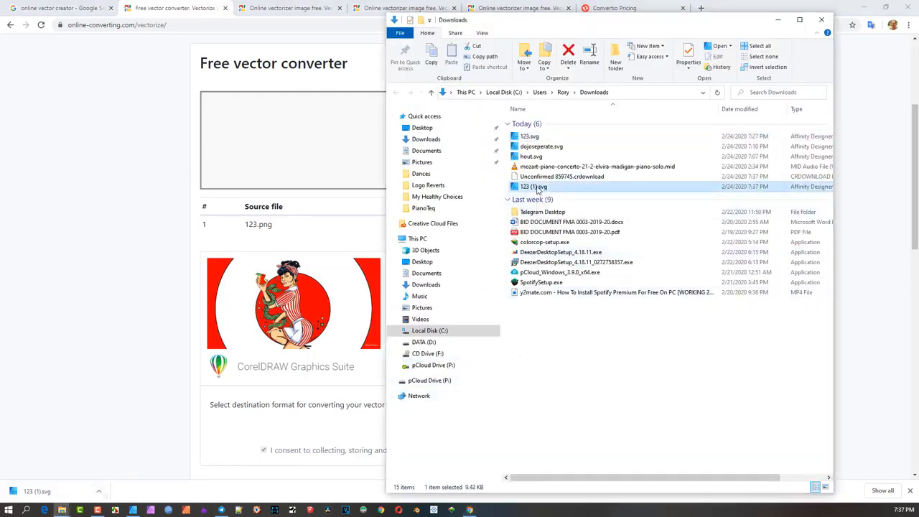
{"action": "left_click", "coordinate": [538, 189]}
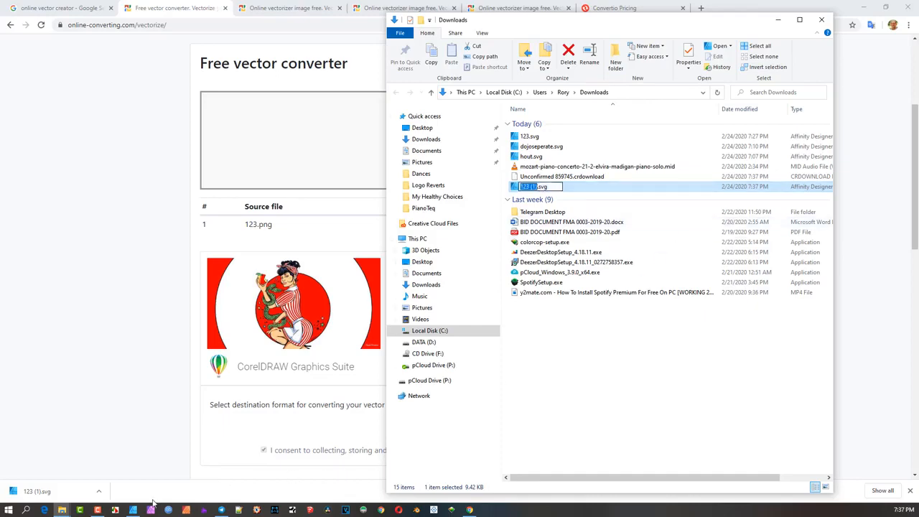
Switch to Affinity Designer, close rasterdojo.png without saving its changes, and minimize the program to get back to the Downloads folder
{"action": "left_click", "coordinate": [133, 510]}
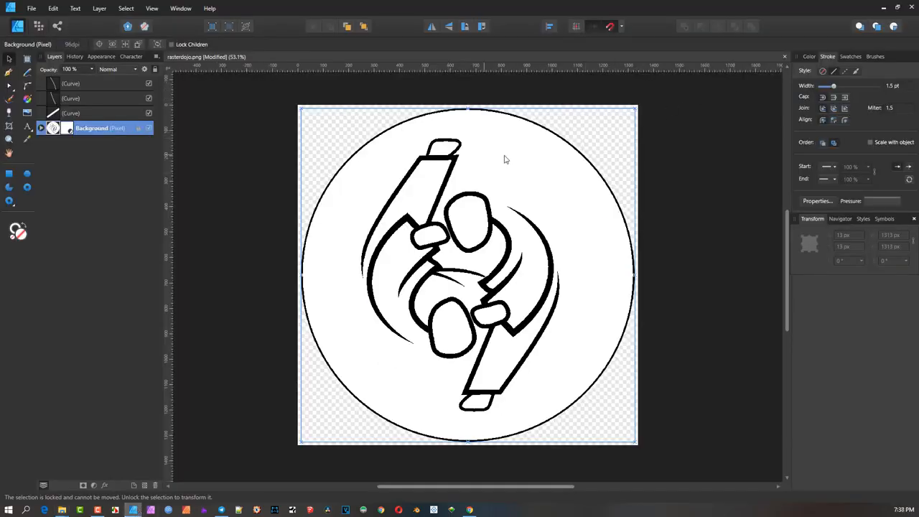
{"action": "scroll", "coordinate": [449, 207], "scroll_direction": "up", "scroll_amount": 3}
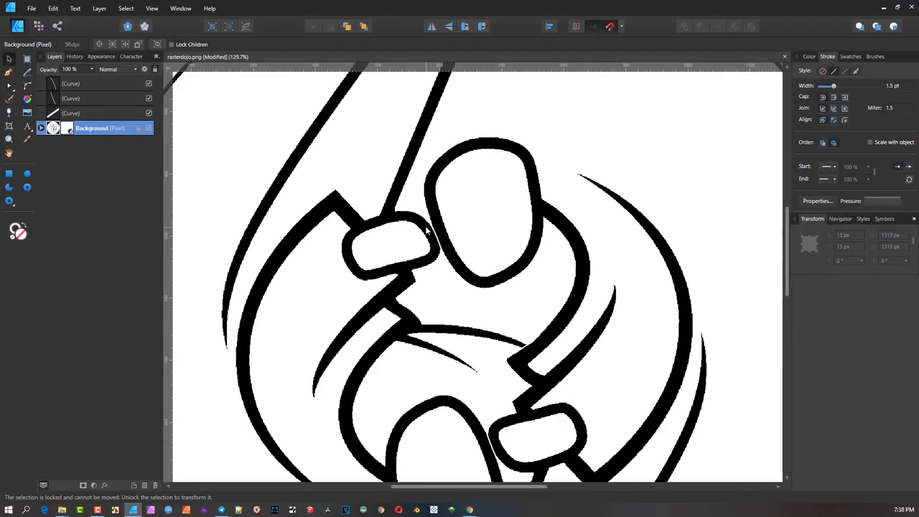
{"action": "left_click", "coordinate": [785, 56]}
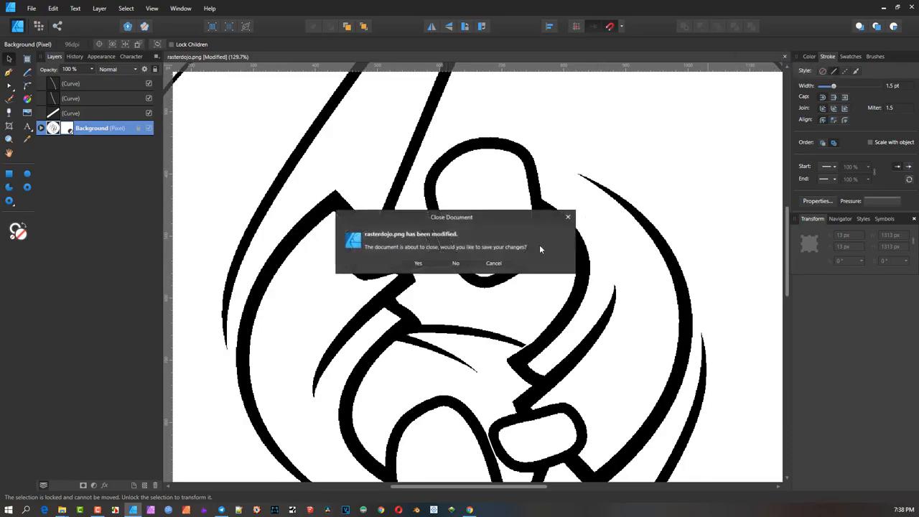
{"action": "left_click", "coordinate": [455, 263]}
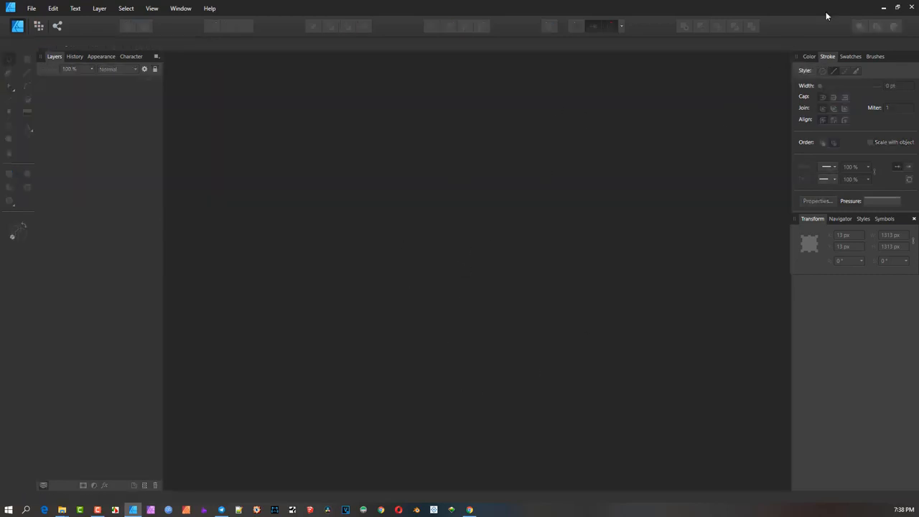
{"action": "left_click", "coordinate": [884, 7]}
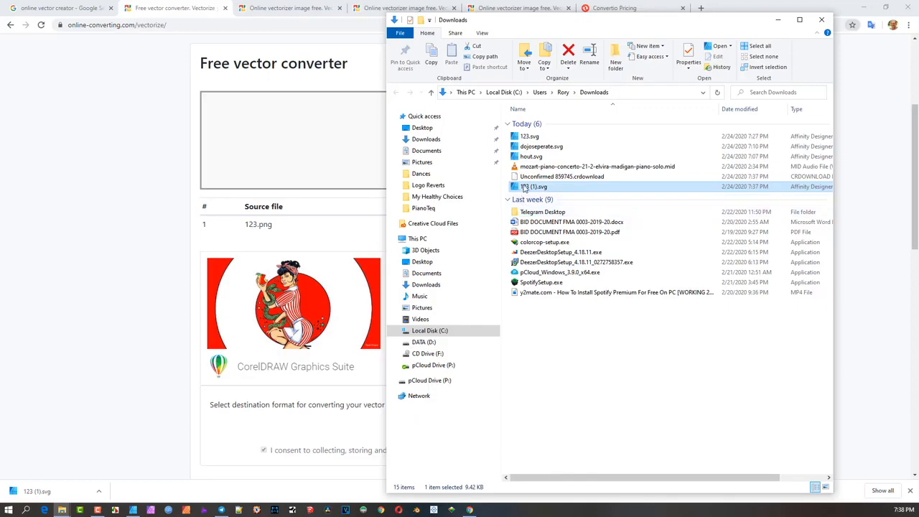
Open the downloaded 123 (1).svg in Affinity Designer and inspect the traced outlines around the fists close up
{"action": "left_click_drag", "start_coordinate": [524, 188], "coordinate": [292, 288]}
{"action": "left_click_drag", "start_coordinate": [389, 265], "coordinate": [389, 266]}
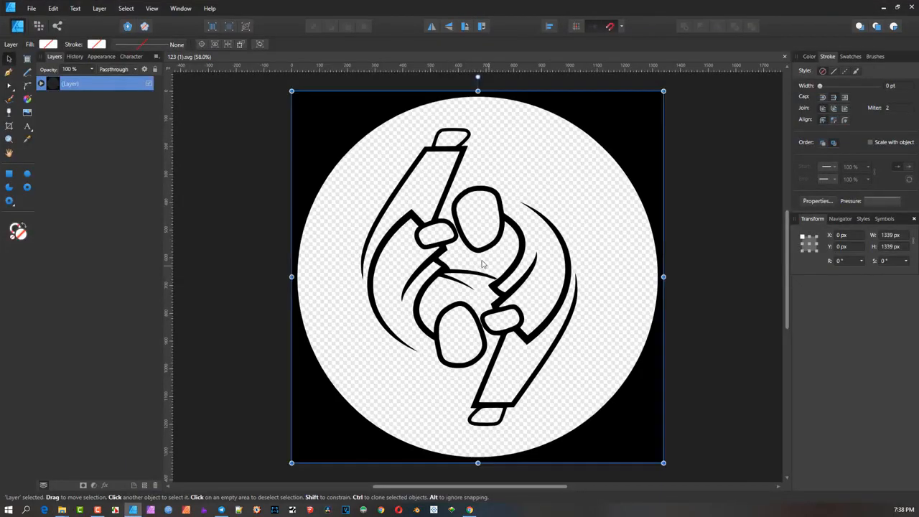
{"action": "scroll", "coordinate": [474, 263], "scroll_direction": "up", "scroll_amount": 8}
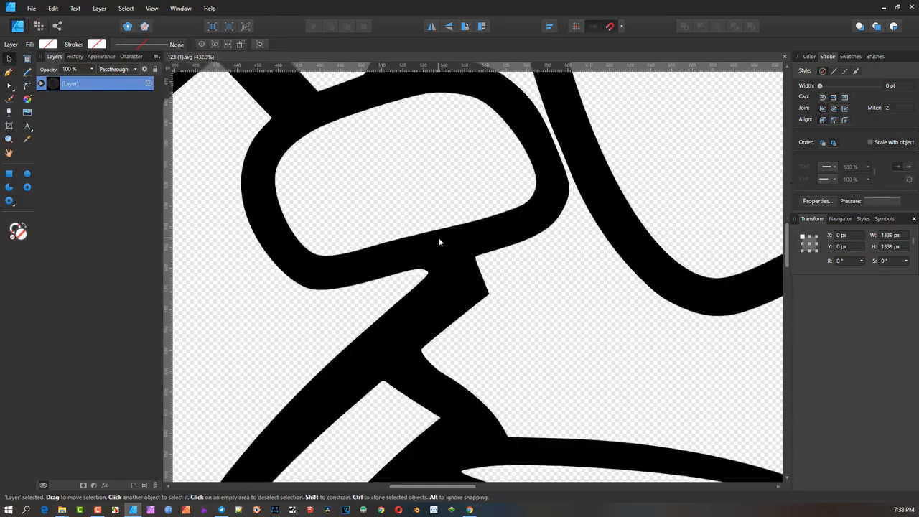
{"action": "scroll", "coordinate": [453, 216], "scroll_direction": "down", "scroll_amount": 6}
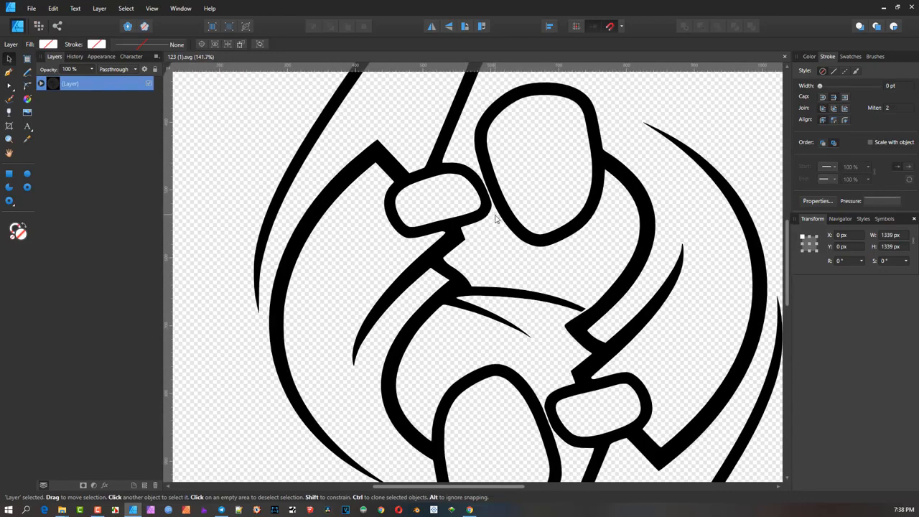
Examine the traced curves where the lower fist meets the head, then check the whole logo
{"action": "scroll", "coordinate": [497, 219], "scroll_direction": "down", "scroll_amount": 4}
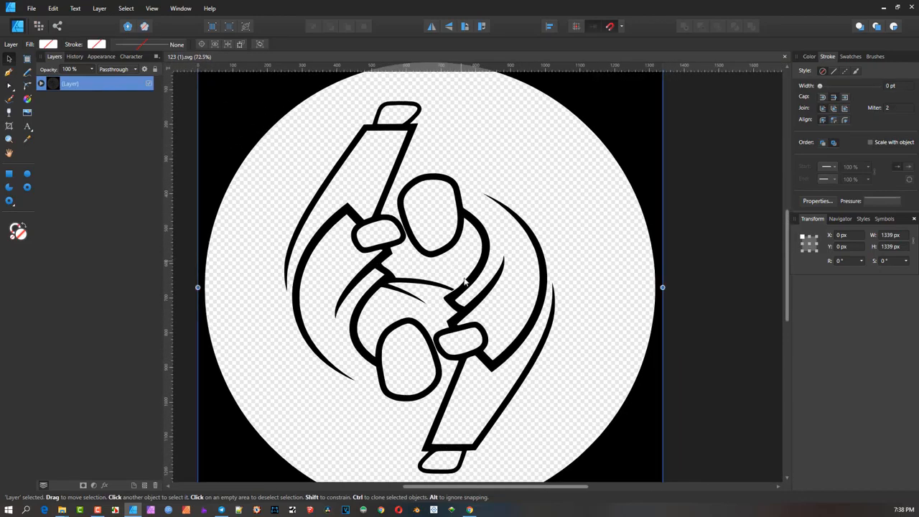
{"action": "scroll", "coordinate": [464, 281], "scroll_direction": "up", "scroll_amount": 8}
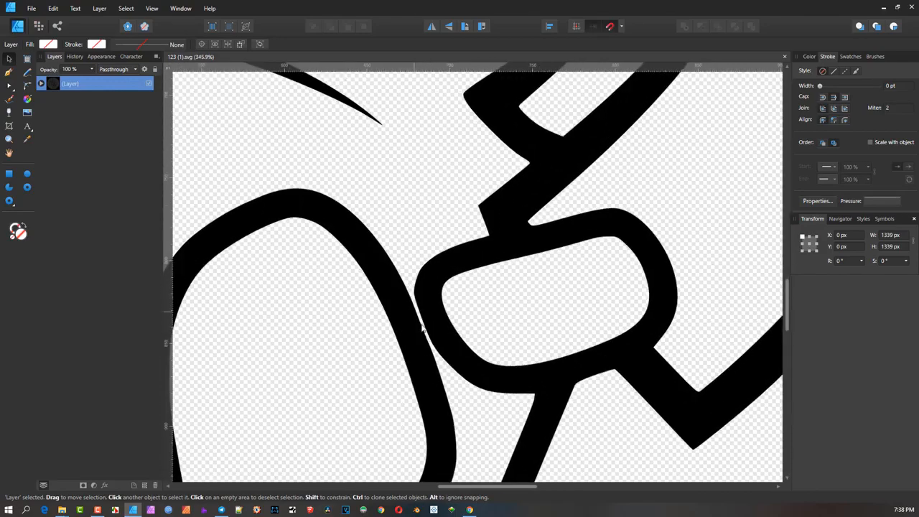
{"action": "scroll", "coordinate": [443, 253], "scroll_direction": "down", "scroll_amount": 3}
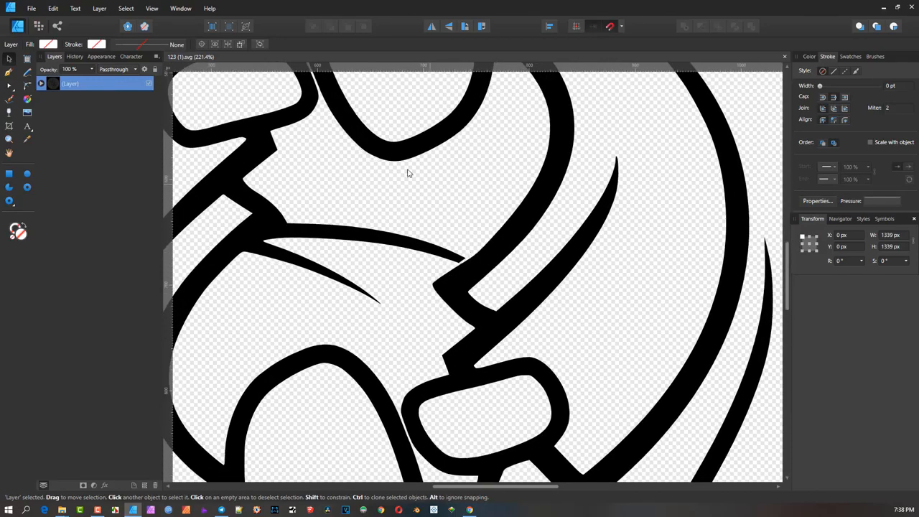
{"action": "scroll", "coordinate": [305, 205], "scroll_direction": "up", "scroll_amount": 3}
{"action": "scroll", "coordinate": [439, 241], "scroll_direction": "down", "scroll_amount": 10}
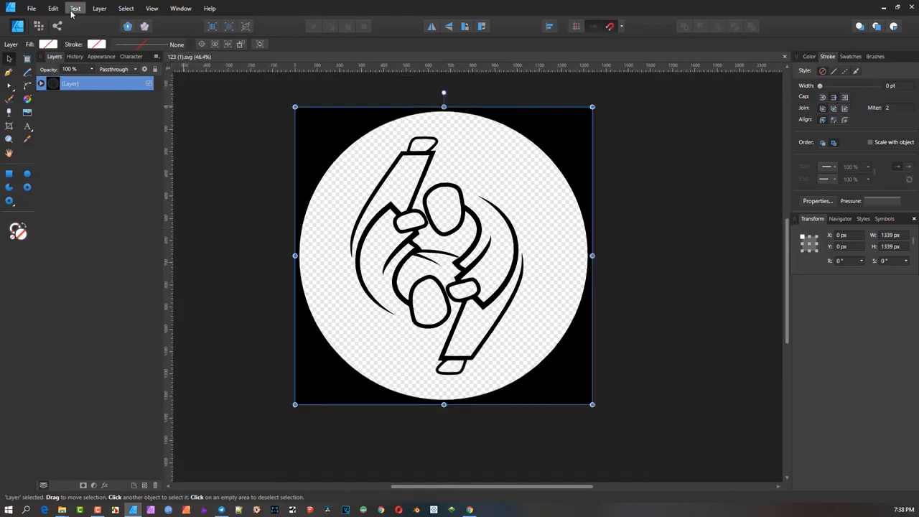
Place rasterdojo.png from the Pictures folder at about 538.5 px square over the logo's upper-left area as a color reference
{"action": "left_click", "coordinate": [31, 8]}
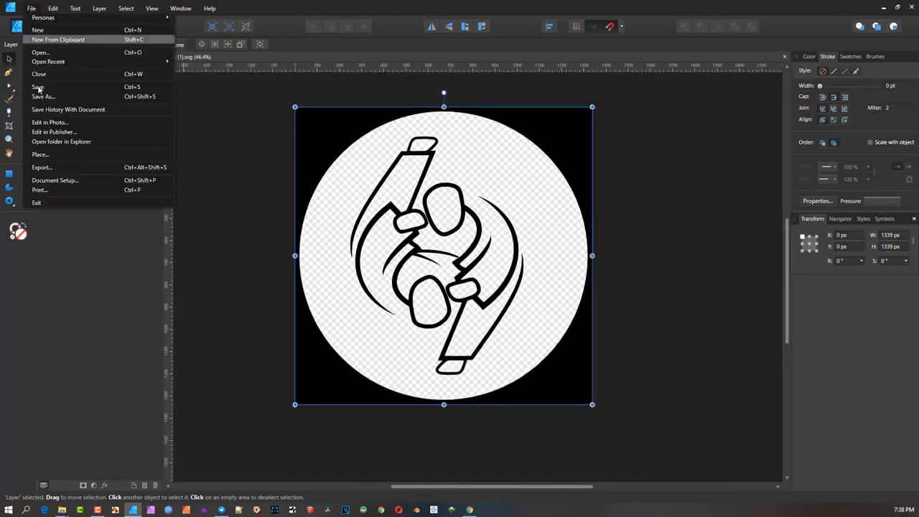
{"action": "left_click", "coordinate": [47, 155]}
{"action": "scroll", "coordinate": [208, 131], "scroll_direction": "down", "scroll_amount": 5}
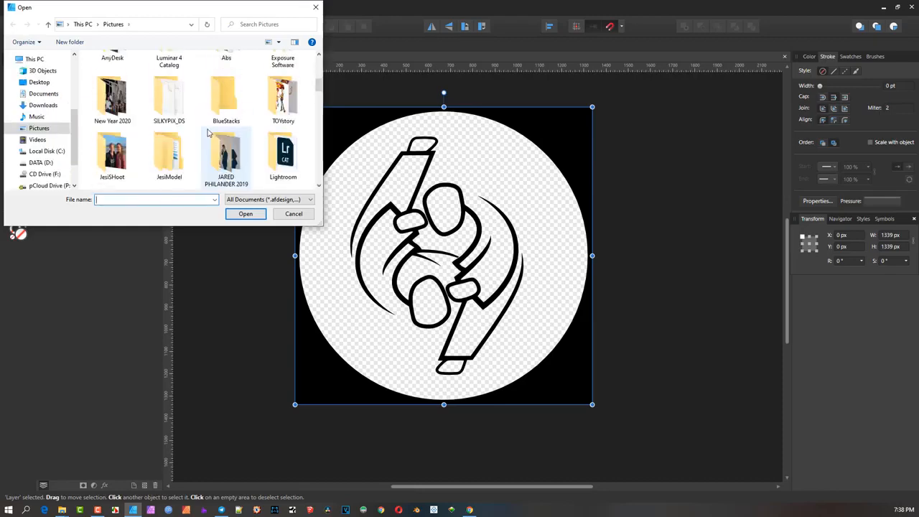
{"action": "scroll", "coordinate": [208, 131], "scroll_direction": "down", "scroll_amount": 2}
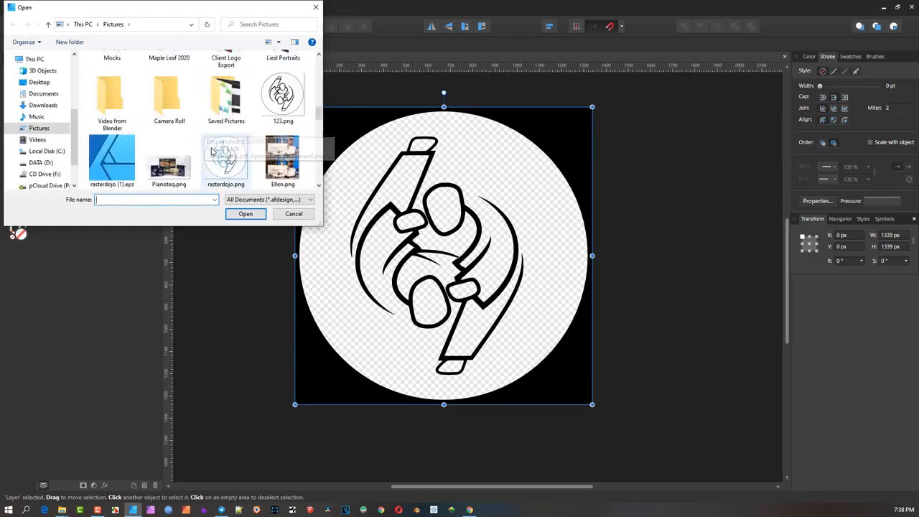
{"action": "double_click", "coordinate": [225, 190]}
{"action": "left_click_drag", "start_coordinate": [350, 152], "coordinate": [470, 273]}
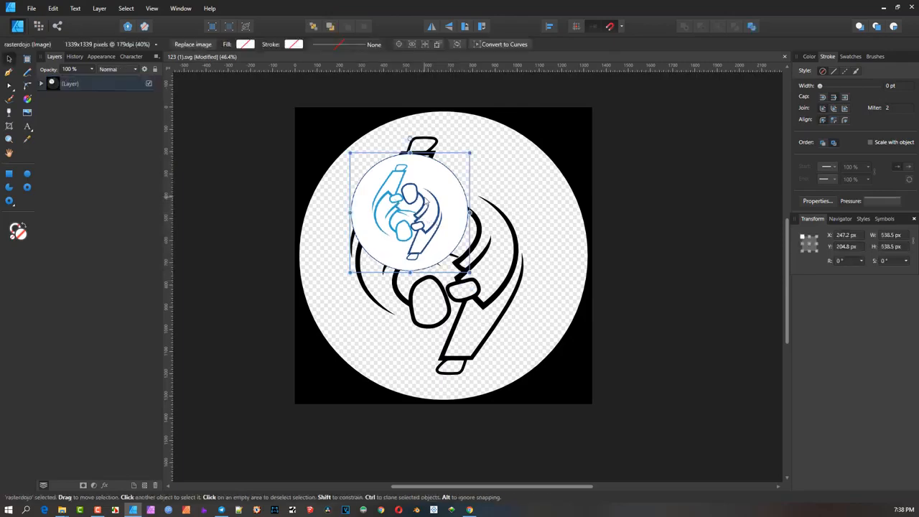
{"action": "left_click_drag", "start_coordinate": [394, 200], "coordinate": [336, 248]}
{"action": "left_click_drag", "start_coordinate": [331, 247], "coordinate": [306, 235]}
Fill the right-hand judo figure with the dark blue sampled from the placed reference image
{"action": "scroll", "coordinate": [341, 245], "scroll_direction": "up", "scroll_amount": 3}
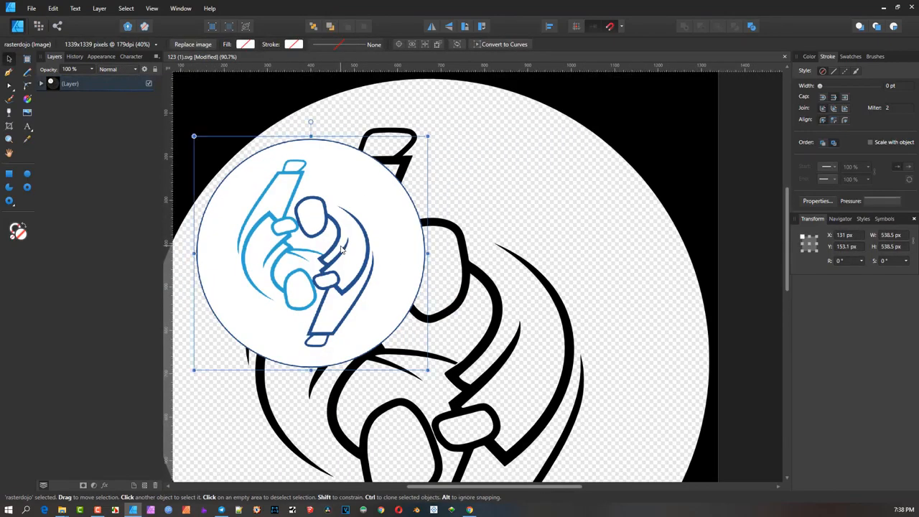
{"action": "left_click", "coordinate": [464, 259]}
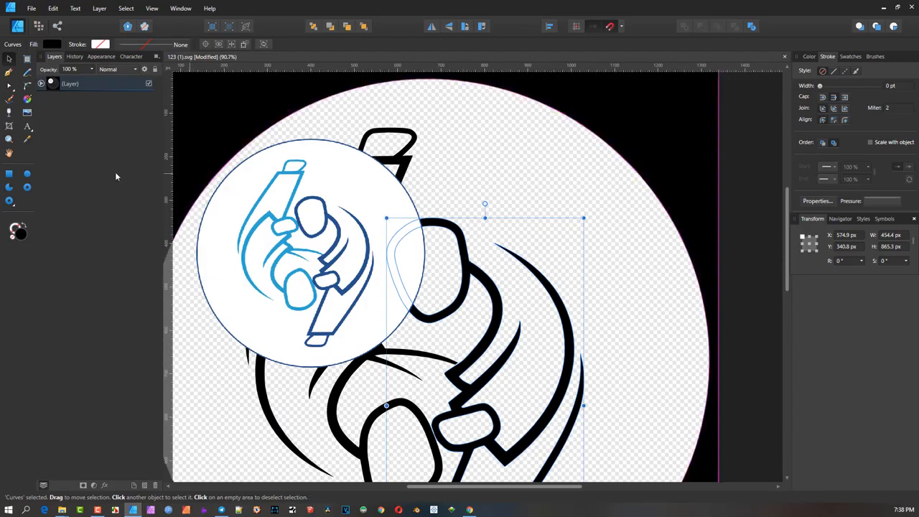
{"action": "left_click", "coordinate": [27, 140]}
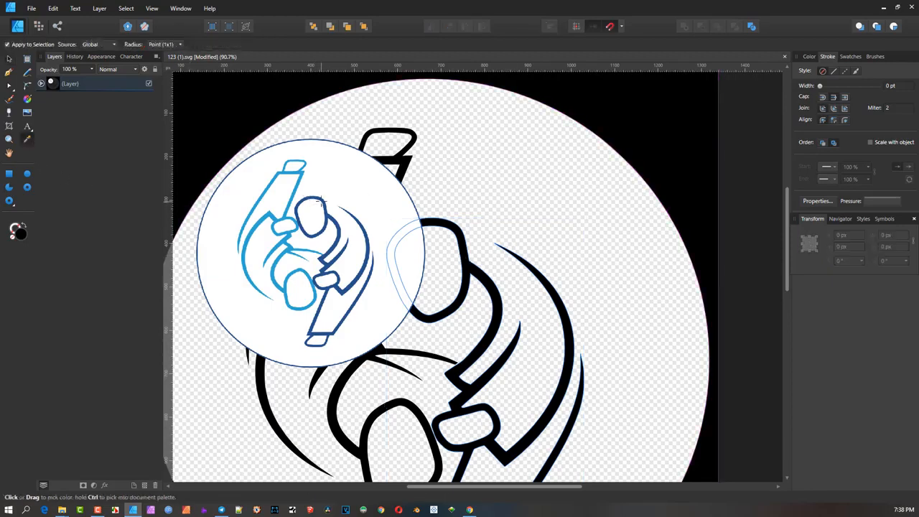
{"action": "left_click", "coordinate": [322, 204]}
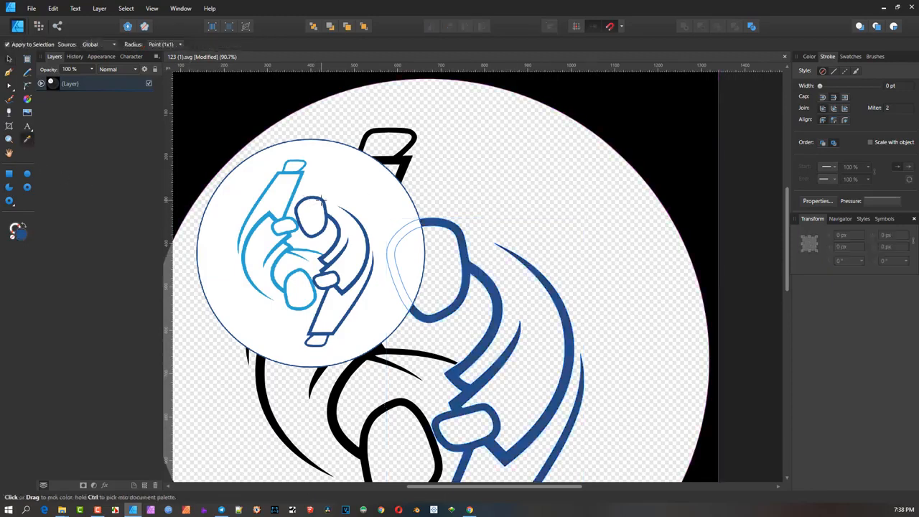
{"action": "left_click", "coordinate": [10, 59]}
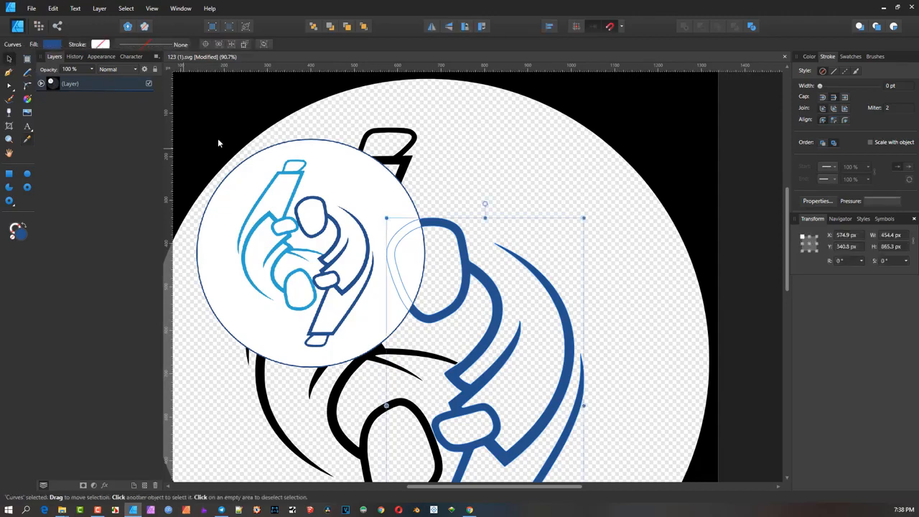
Move the reference image over to the right and fill the left-hand figure with its sampled light blue
{"action": "left_click_drag", "start_coordinate": [300, 208], "coordinate": [538, 221]}
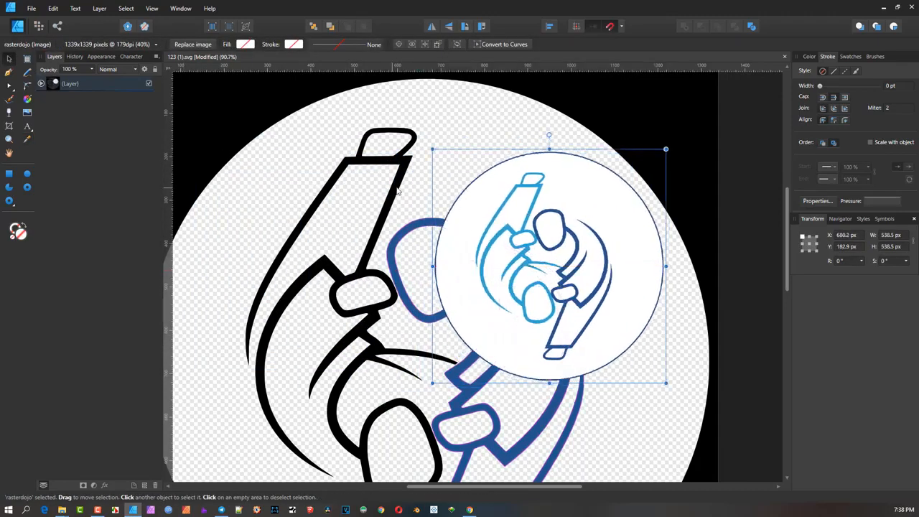
{"action": "left_click", "coordinate": [399, 191]}
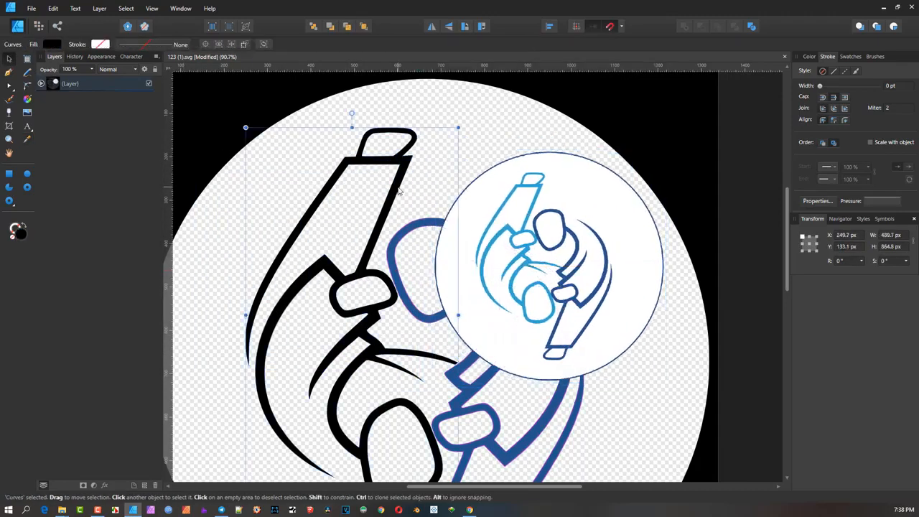
{"action": "left_click", "coordinate": [28, 141]}
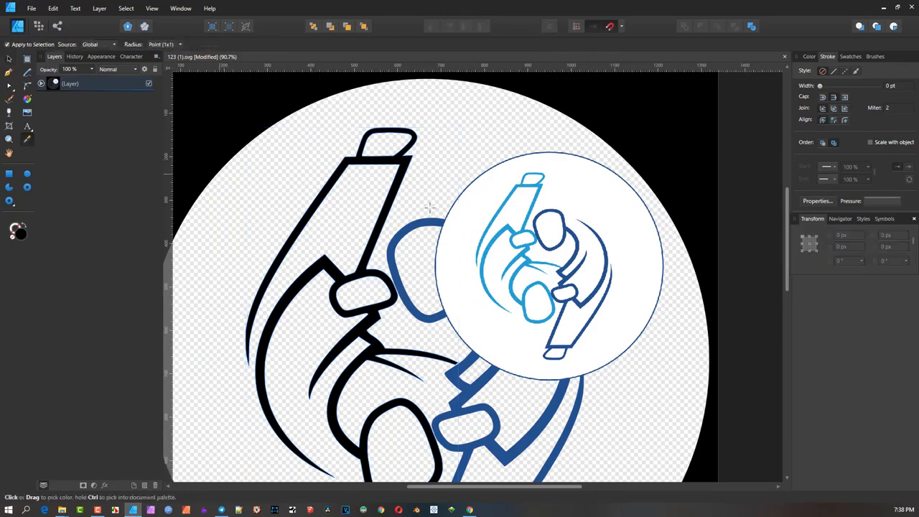
{"action": "left_click", "coordinate": [507, 227]}
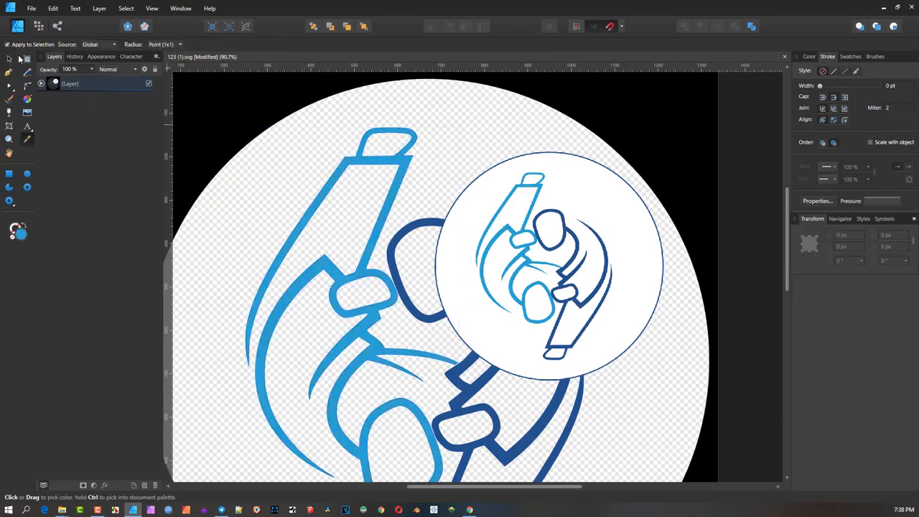
Delete the placed rasterdojo reference image
{"action": "left_click", "coordinate": [10, 59]}
{"action": "left_click", "coordinate": [542, 208]}
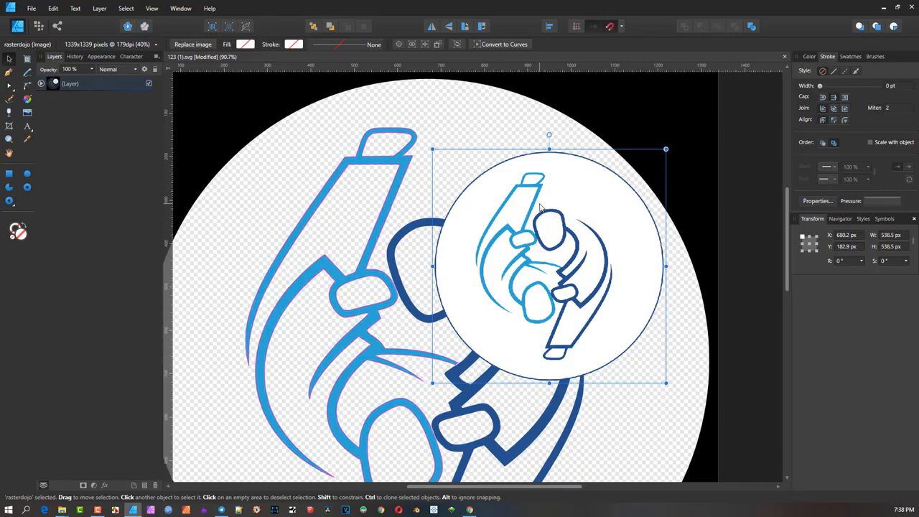
{"action": "key", "text": "Delete"}
Extend the end nodes of the long light blue curved line so its tip meets the dark blue sleeve edge
{"action": "scroll", "coordinate": [532, 223], "scroll_direction": "down", "scroll_amount": 3}
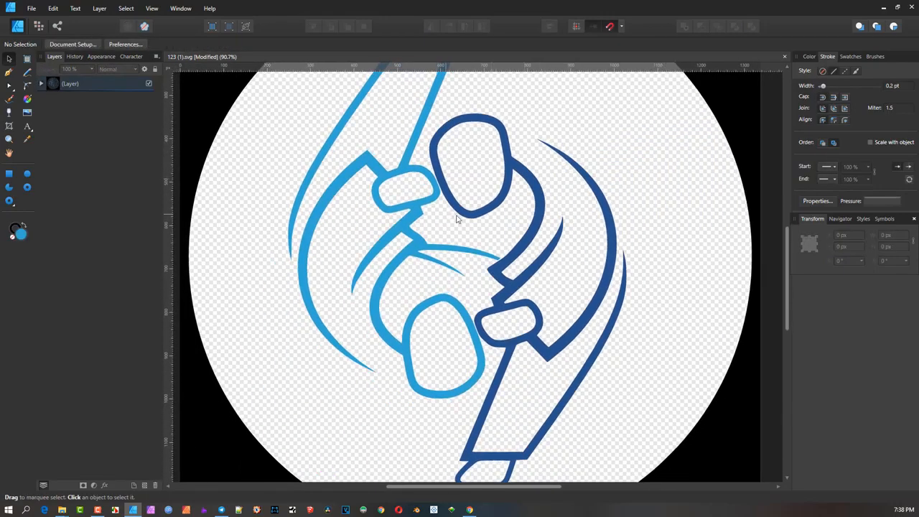
{"action": "scroll", "coordinate": [433, 181], "scroll_direction": "up", "scroll_amount": 4}
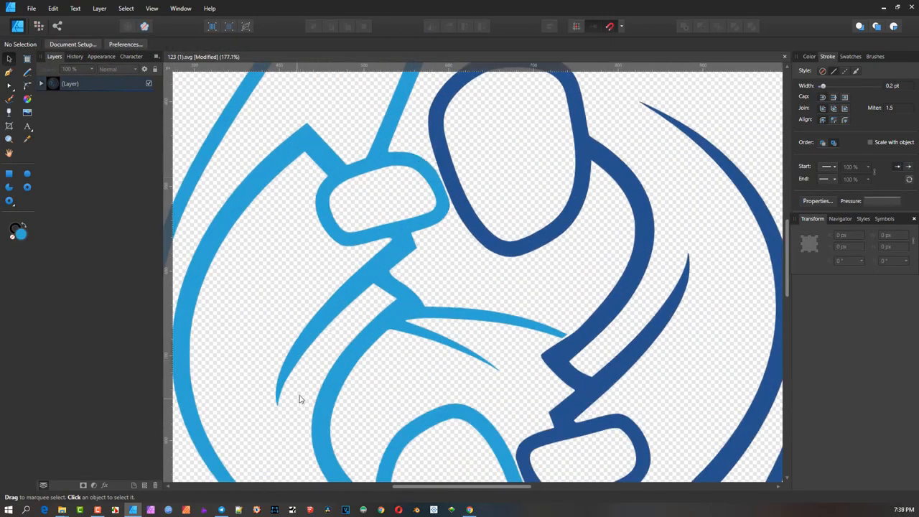
{"action": "scroll", "coordinate": [476, 319], "scroll_direction": "up", "scroll_amount": 5}
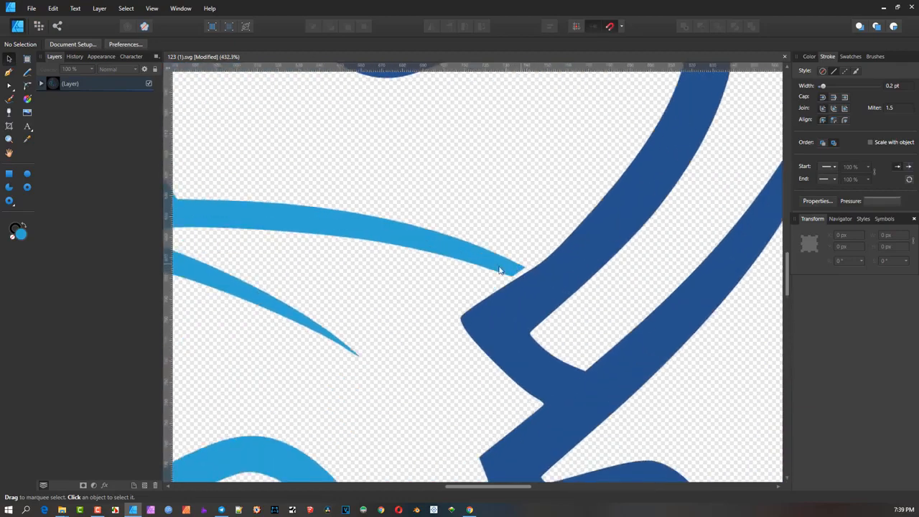
{"action": "scroll", "coordinate": [507, 269], "scroll_direction": "up", "scroll_amount": 2}
{"action": "left_click", "coordinate": [507, 273]}
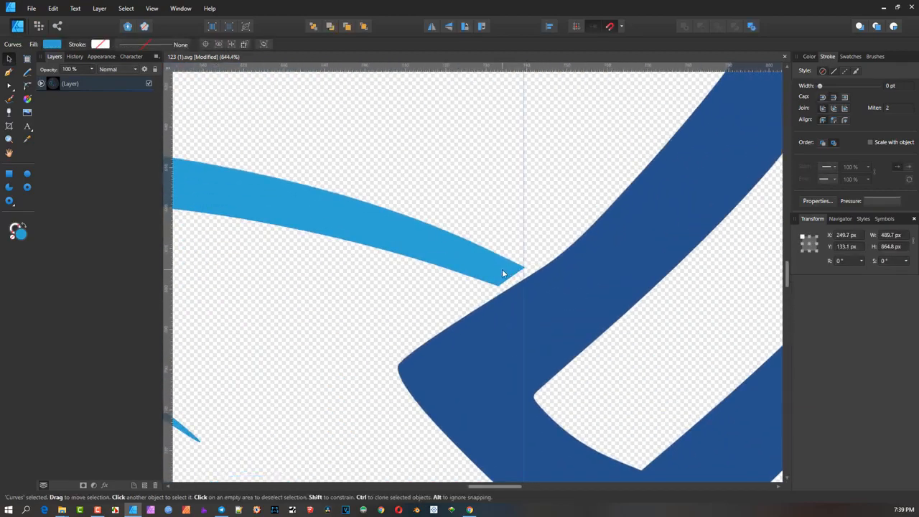
{"action": "double_click", "coordinate": [504, 273]}
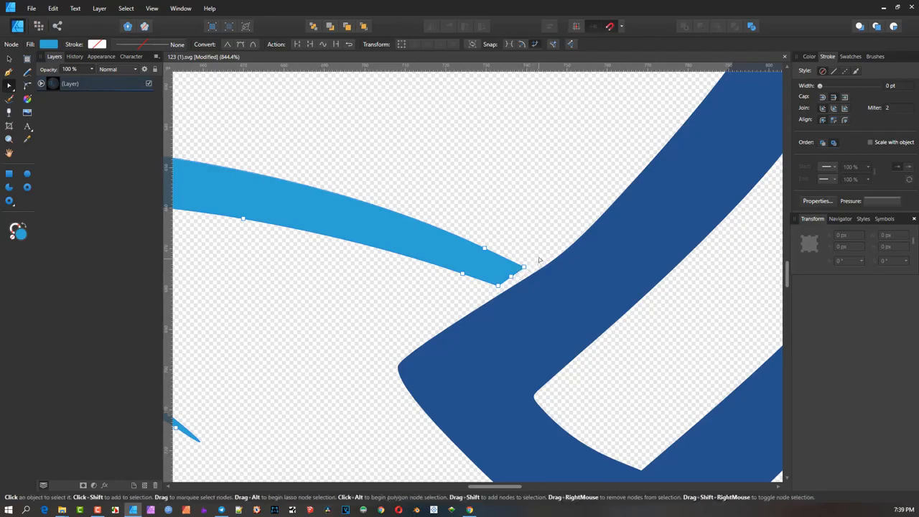
{"action": "left_click_drag", "start_coordinate": [536, 264], "coordinate": [517, 290]}
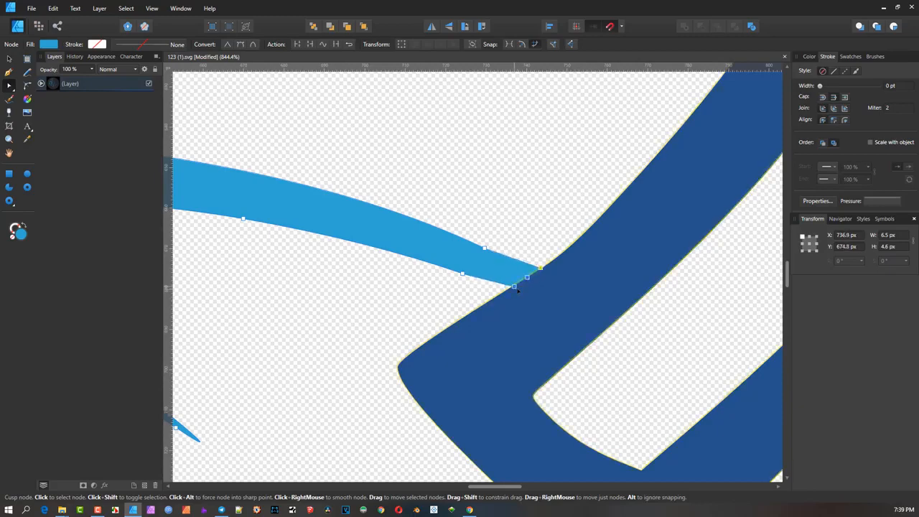
{"action": "left_click", "coordinate": [528, 219]}
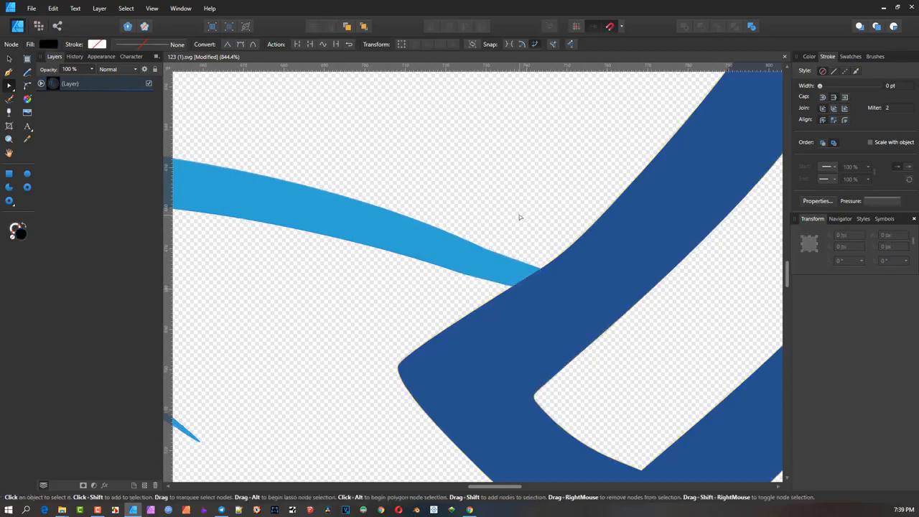
Smooth the upper edge near the light blue line's tip by nudging its node and adjusting the curve handle
{"action": "scroll", "coordinate": [520, 217], "scroll_direction": "down", "scroll_amount": 5}
{"action": "scroll", "coordinate": [517, 218], "scroll_direction": "up", "scroll_amount": 4}
{"action": "left_click", "coordinate": [508, 219]}
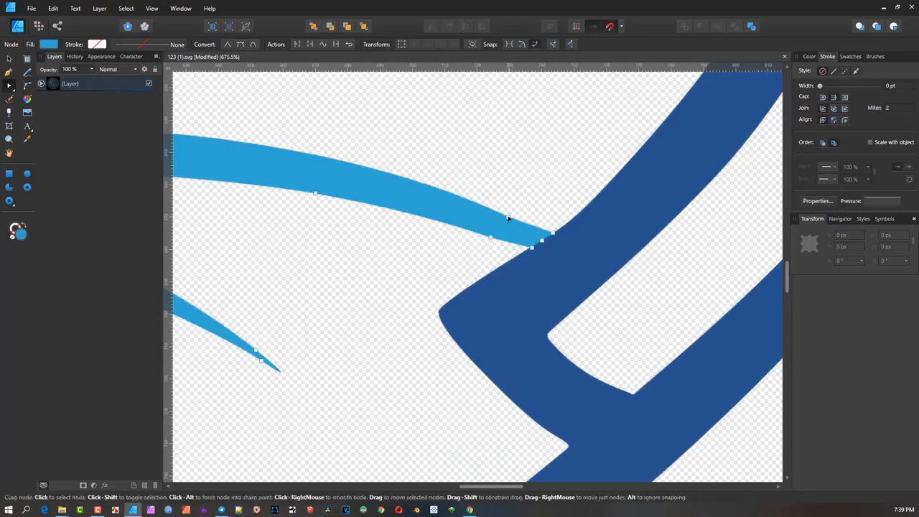
{"action": "left_click", "coordinate": [508, 219]}
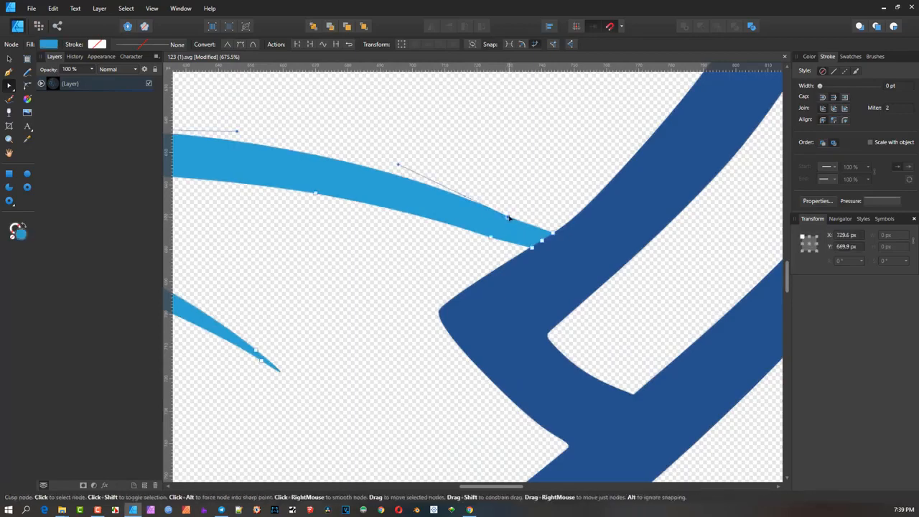
{"action": "left_click_drag", "start_coordinate": [510, 216], "coordinate": [511, 215]}
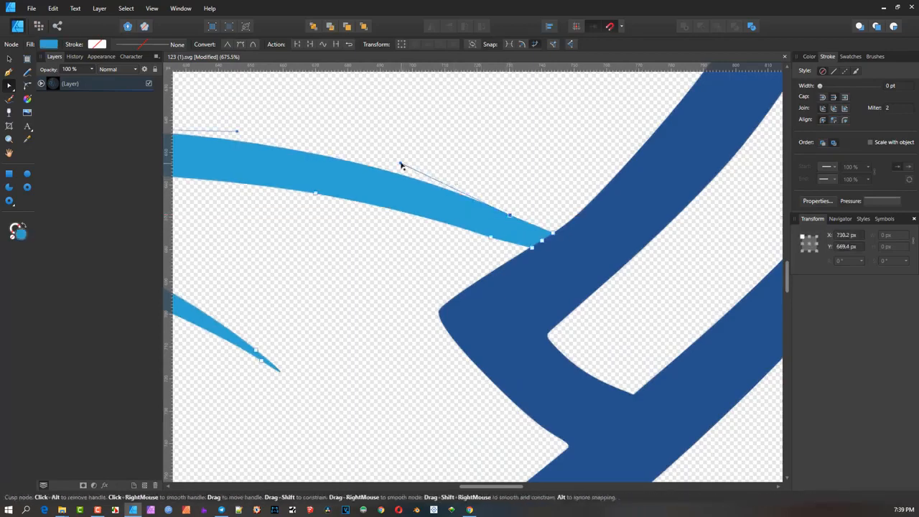
{"action": "left_click_drag", "start_coordinate": [399, 163], "coordinate": [385, 169]}
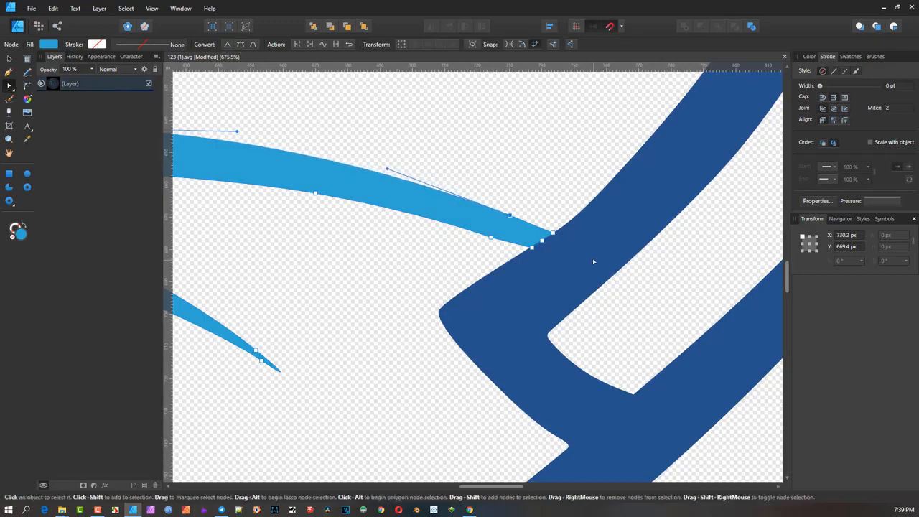
{"action": "left_click", "coordinate": [553, 232]}
{"action": "left_click", "coordinate": [541, 189]}
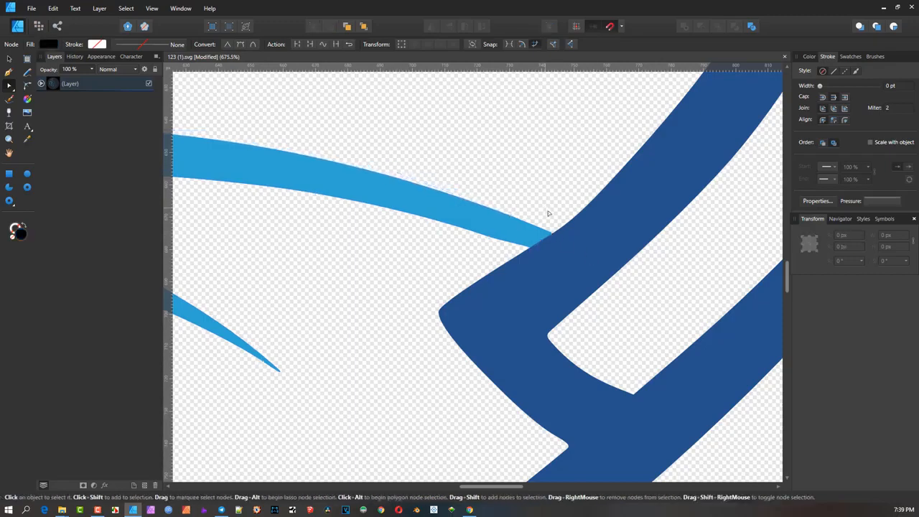
Delete the black square frame with the circular cutout surrounding the two figures
{"action": "scroll", "coordinate": [550, 214], "scroll_direction": "down", "scroll_amount": 5}
{"action": "scroll", "coordinate": [577, 221], "scroll_direction": "down", "scroll_amount": 4}
{"action": "scroll", "coordinate": [527, 184], "scroll_direction": "down", "scroll_amount": 5}
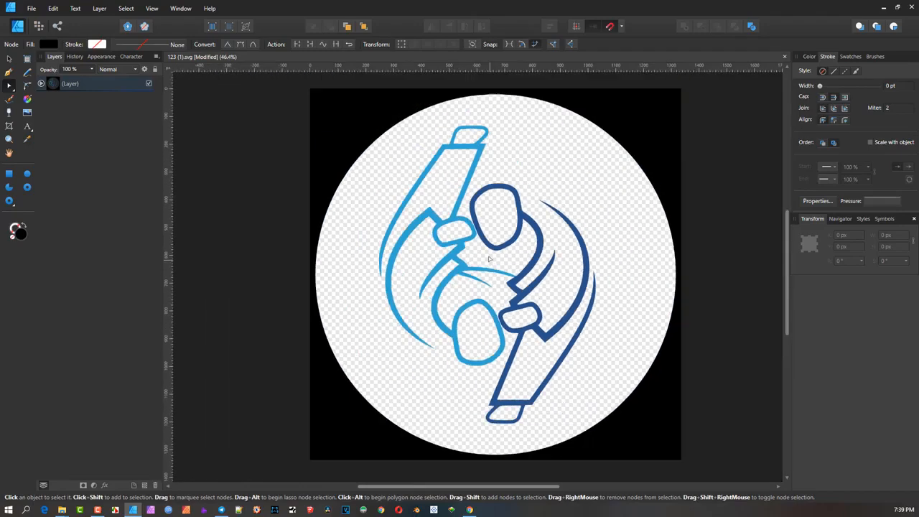
{"action": "scroll", "coordinate": [571, 200], "scroll_direction": "up", "scroll_amount": 3}
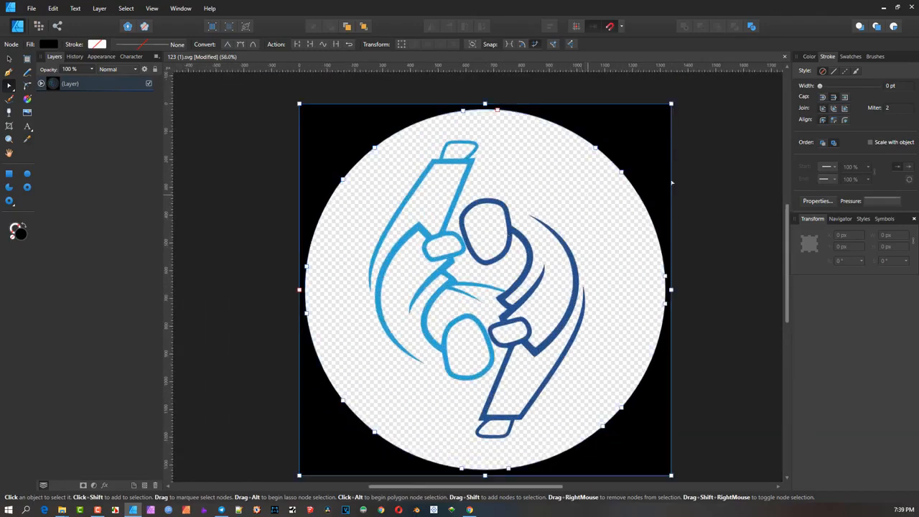
{"action": "left_click", "coordinate": [704, 178]}
{"action": "left_click", "coordinate": [629, 160]}
{"action": "key", "text": "Delete"}
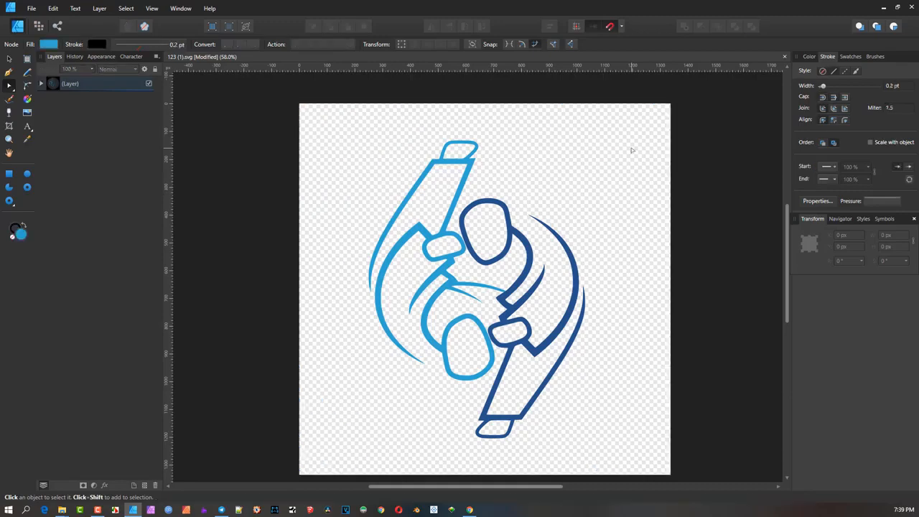
Draw a circle about 1017 px in diameter over the two figures, with a light blue stroke and no fill
{"action": "left_click", "coordinate": [27, 176]}
{"action": "left_click_drag", "start_coordinate": [349, 177], "coordinate": [636, 403]}
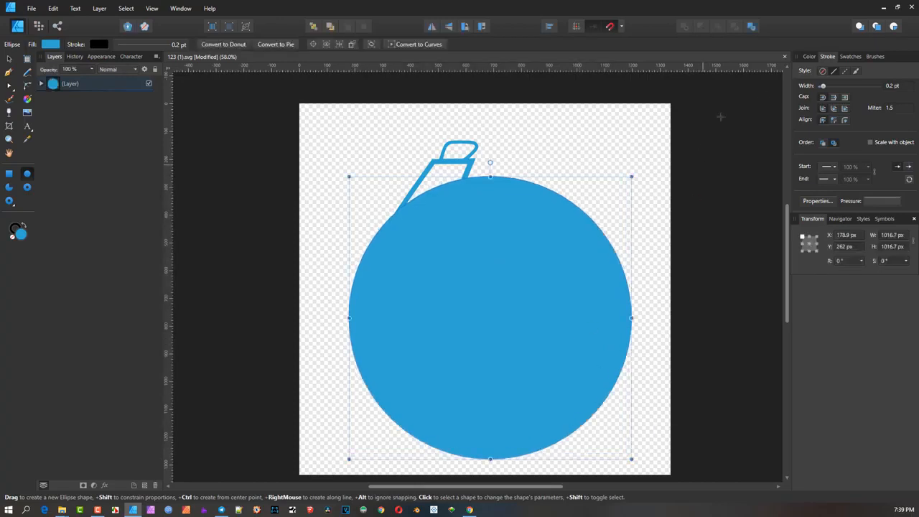
{"action": "left_click", "coordinate": [809, 57]}
{"action": "left_click", "coordinate": [817, 77]}
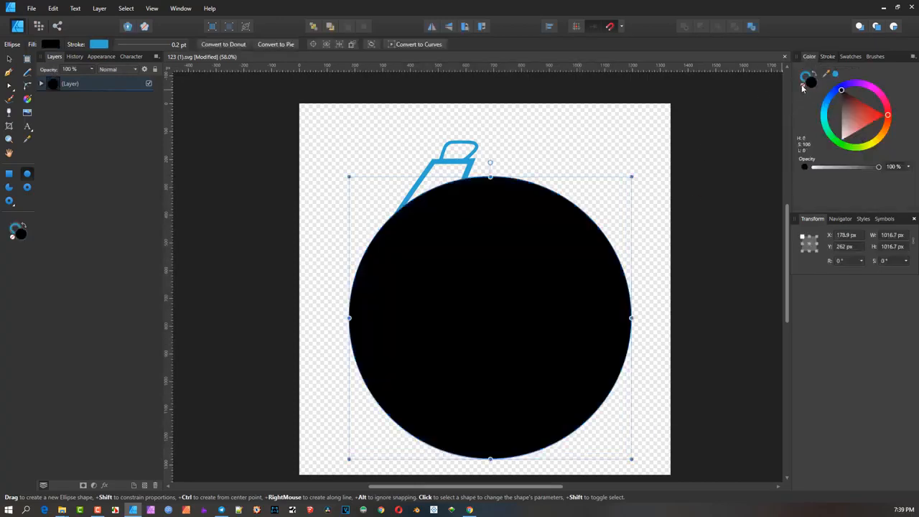
{"action": "left_click", "coordinate": [803, 85]}
Enlarge the ellipse to about 1206 by 1282 px, positioned around both figures, and set its stroke width to 8 pt
{"action": "left_click_drag", "start_coordinate": [632, 176], "coordinate": [658, 139]}
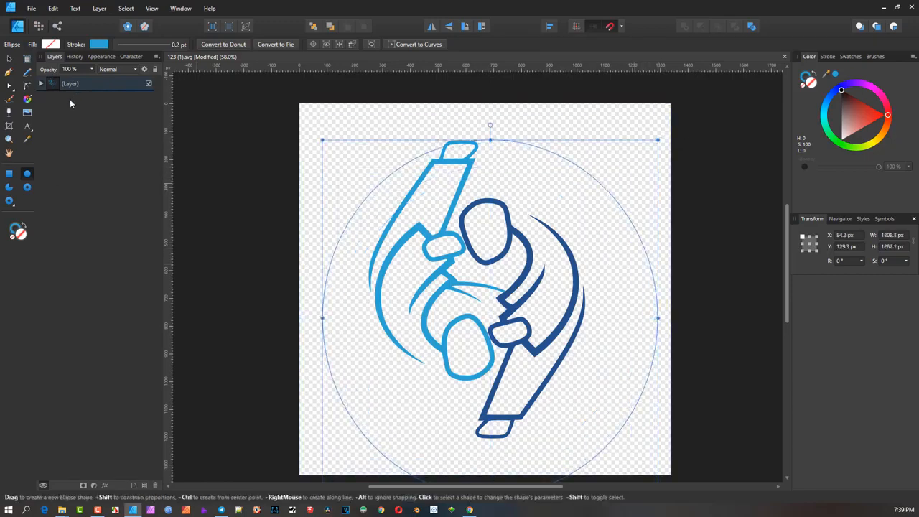
{"action": "left_click", "coordinate": [10, 59]}
{"action": "left_click_drag", "start_coordinate": [573, 168], "coordinate": [562, 144]}
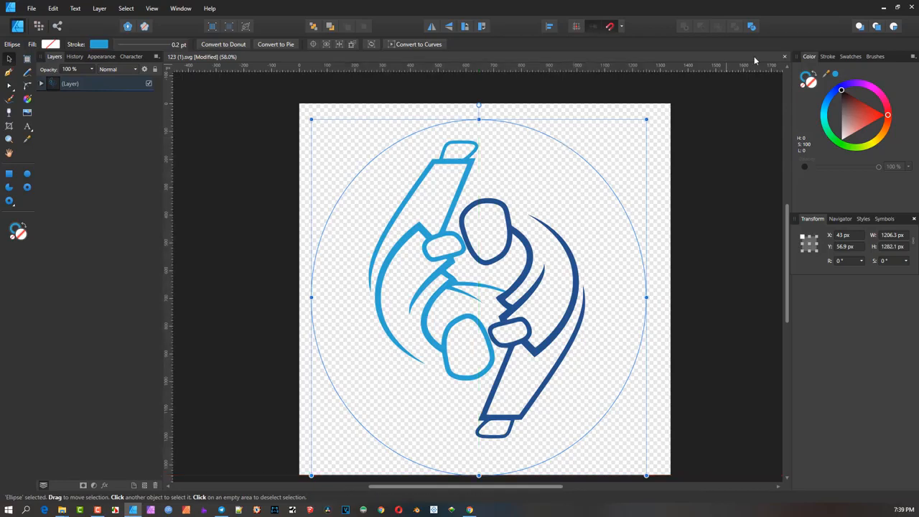
{"action": "left_click", "coordinate": [828, 56]}
{"action": "left_click_drag", "start_coordinate": [824, 87], "coordinate": [842, 87]}
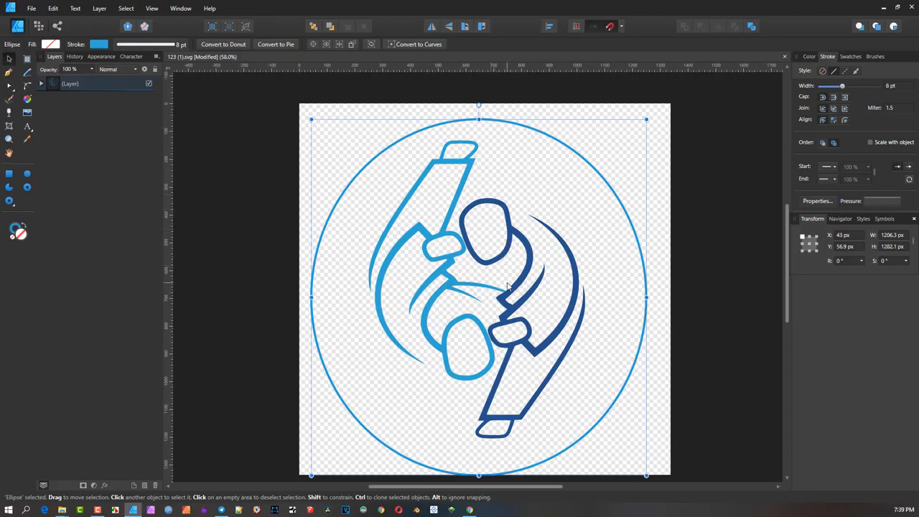
Switch to Chrome to review the free vector converter page and its format options, and return to Affinity Designer
{"action": "left_click", "coordinate": [470, 510]}
{"action": "scroll", "coordinate": [323, 201], "scroll_direction": "up", "scroll_amount": 3}
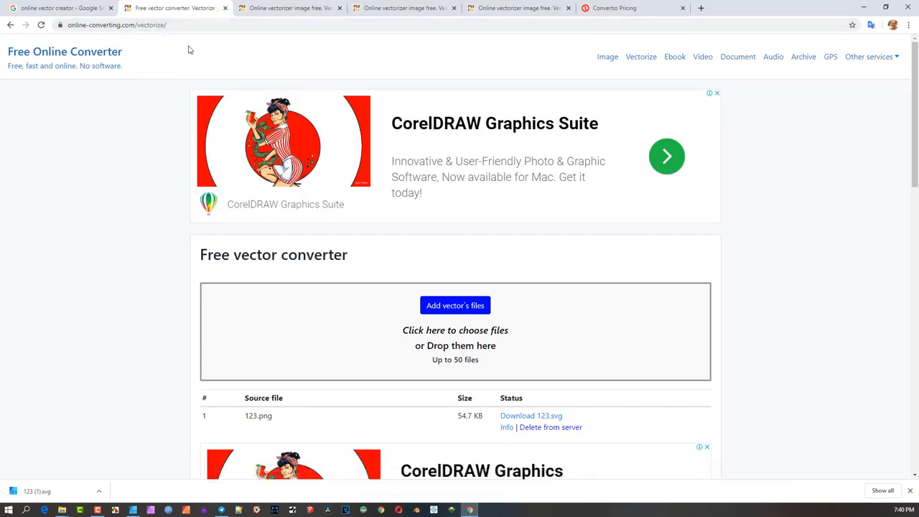
{"action": "scroll", "coordinate": [312, 268], "scroll_direction": "down", "scroll_amount": 5}
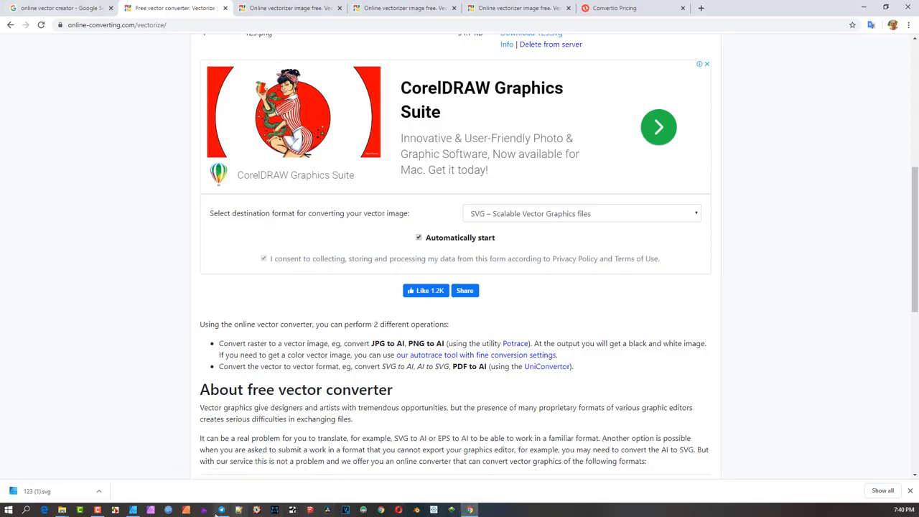
{"action": "left_click", "coordinate": [135, 510]}
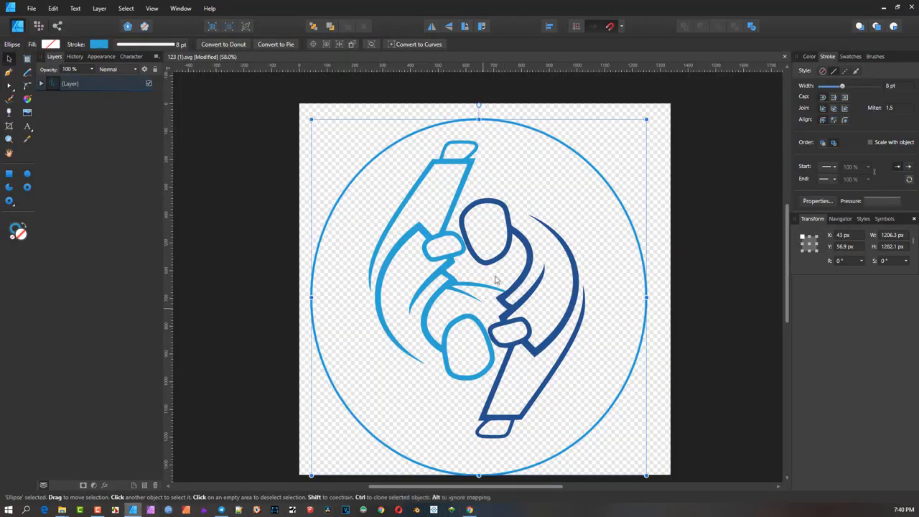